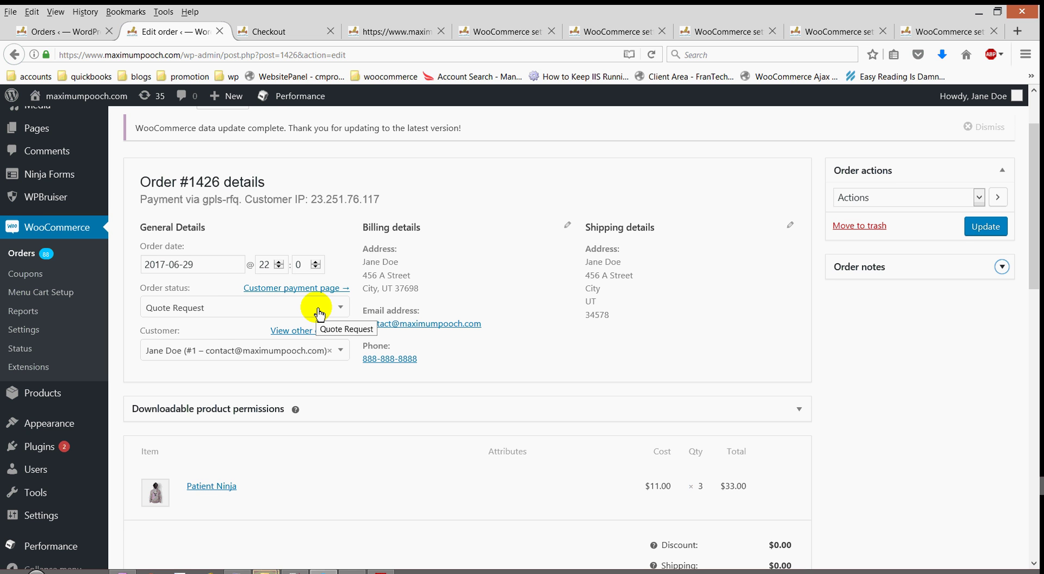
Step: Write the customer proposal "I can do 3 for $33" and include both the "Pay" and "Respond to Offer" links in its email
{"action": "scroll", "coordinate": [333, 354], "scroll_direction": "down", "scroll_amount": 10}
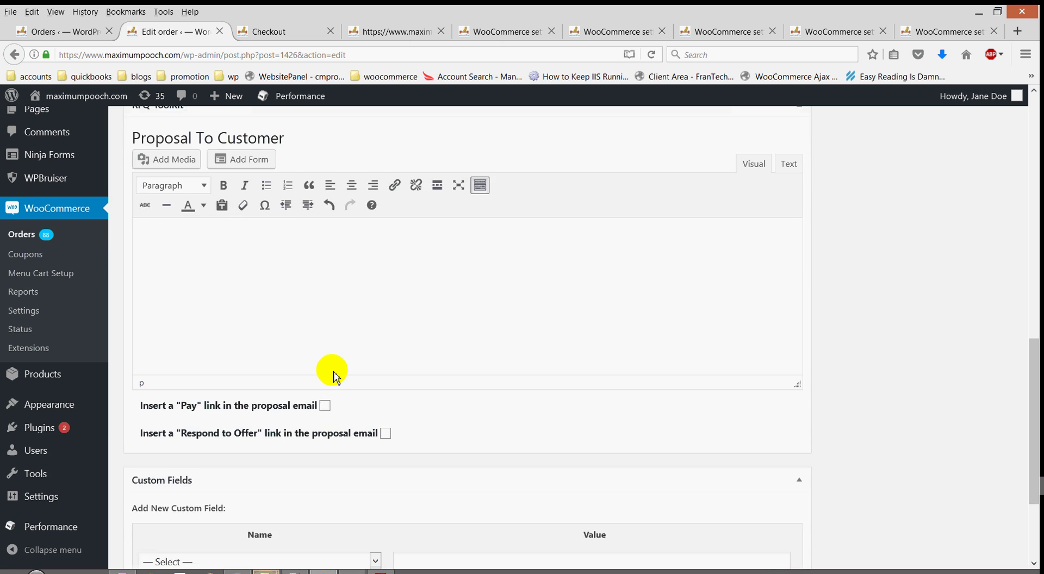
{"action": "scroll", "coordinate": [334, 375], "scroll_direction": "up", "scroll_amount": 2}
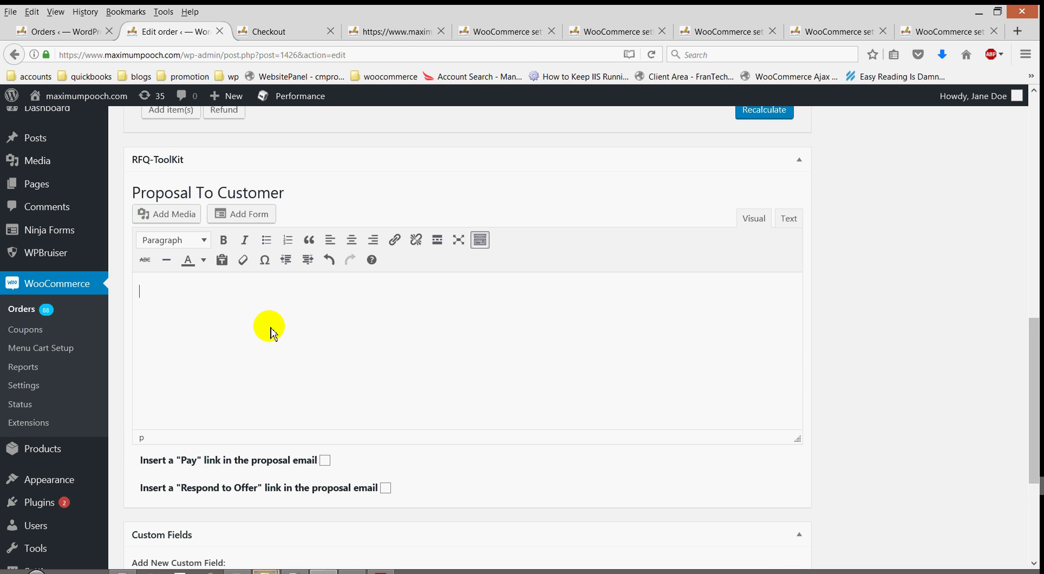
{"action": "type", "text": "can do 3 for $33"}
{"action": "left_click", "coordinate": [324, 460]}
{"action": "left_click", "coordinate": [386, 488]}
Step: Set the order status to Quote Sent
{"action": "scroll", "coordinate": [420, 427], "scroll_direction": "up", "scroll_amount": 10}
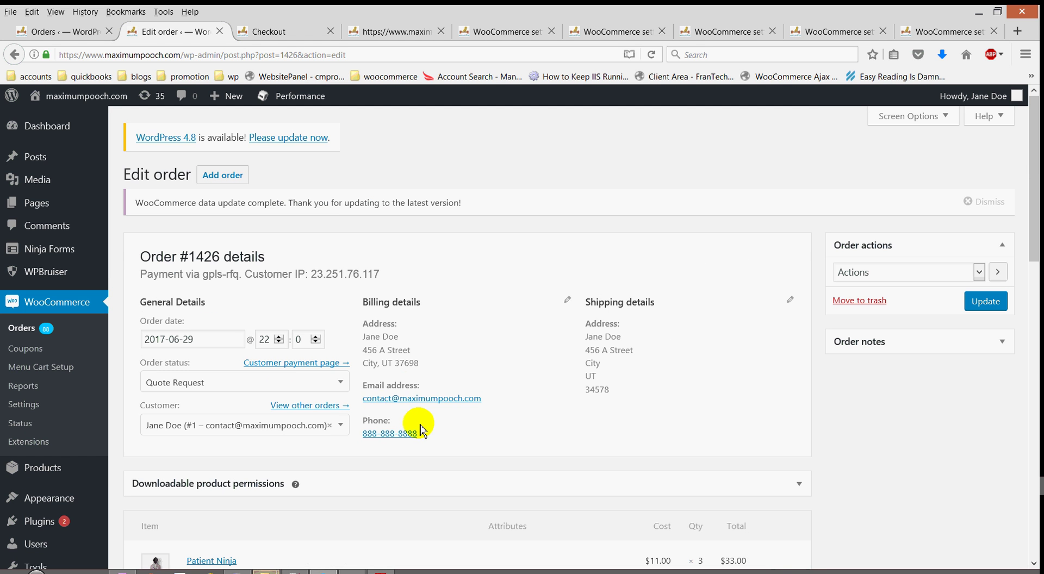
{"action": "left_click", "coordinate": [340, 383]}
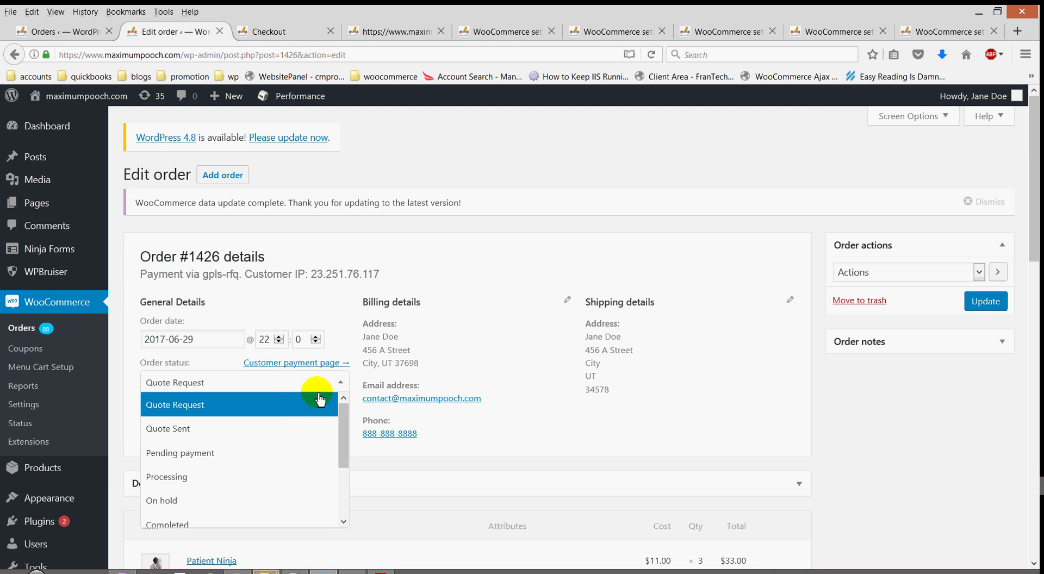
{"action": "left_click", "coordinate": [275, 428]}
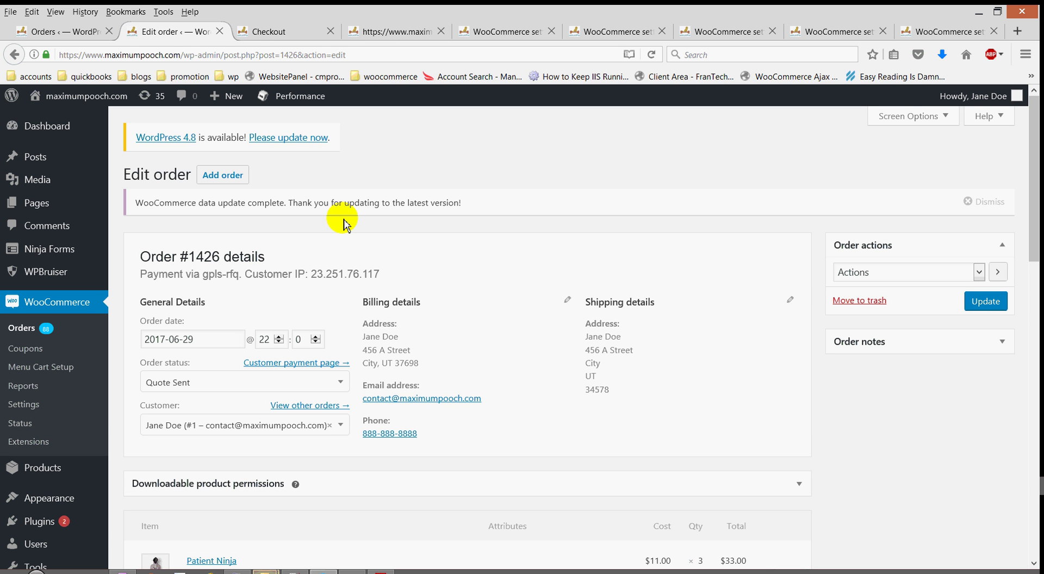
Step: View the quote email in the mail program and the browser's Pay for order page that its pay link leads to
{"action": "mouse_move", "coordinate": [278, 567]}
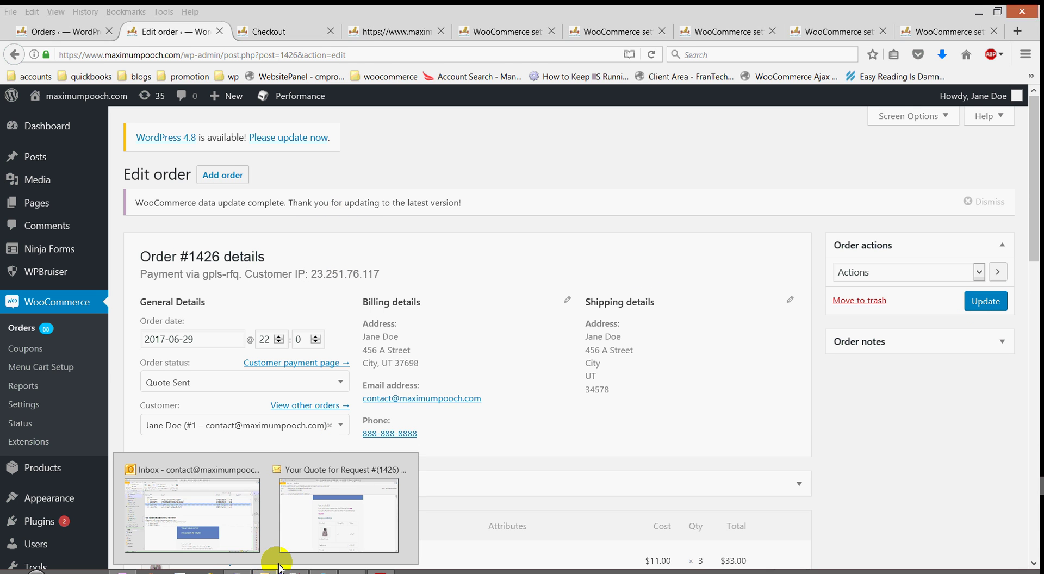
{"action": "left_click", "coordinate": [353, 492]}
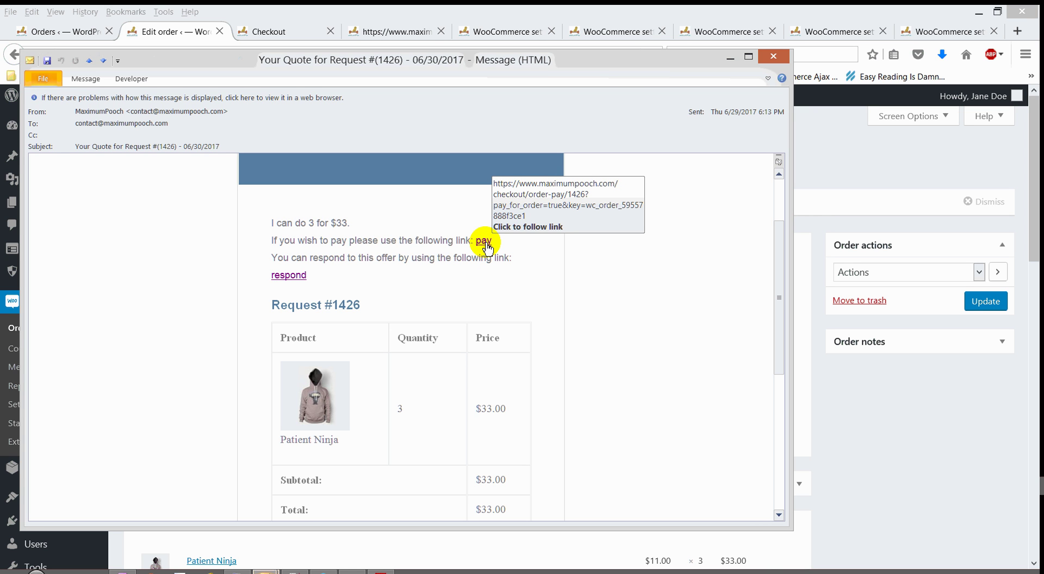
{"action": "left_click", "coordinate": [266, 32]}
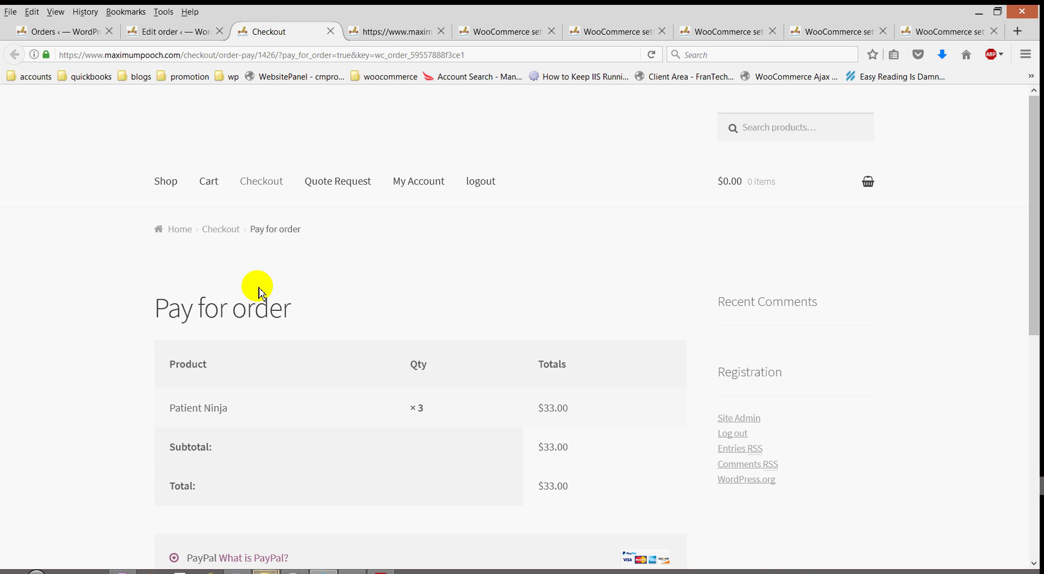
Step: Return to the quote email and view the Respond To Offer page behind its respond link in the browser
{"action": "mouse_move", "coordinate": [265, 571]}
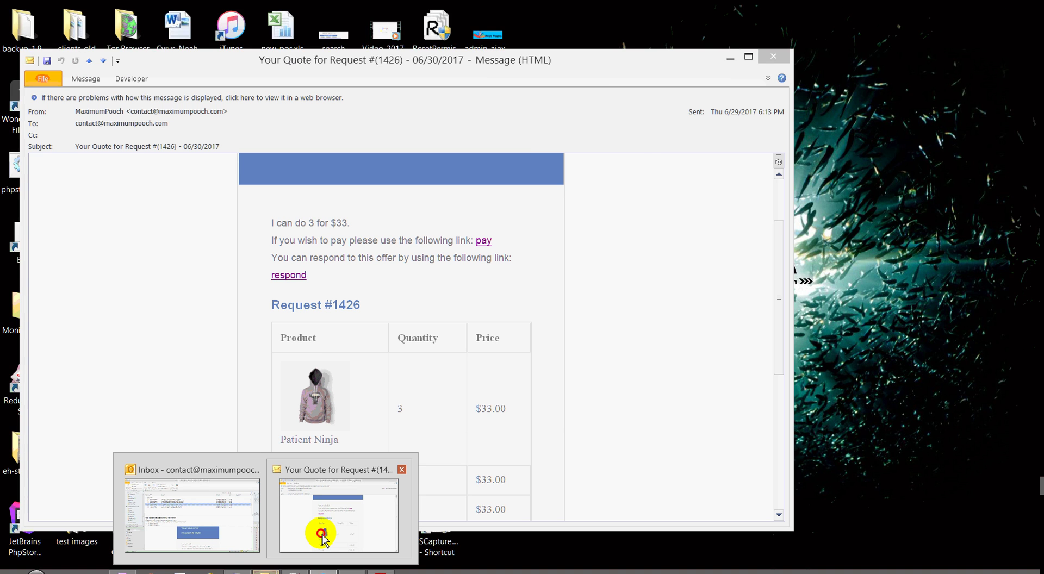
{"action": "left_click", "coordinate": [322, 536]}
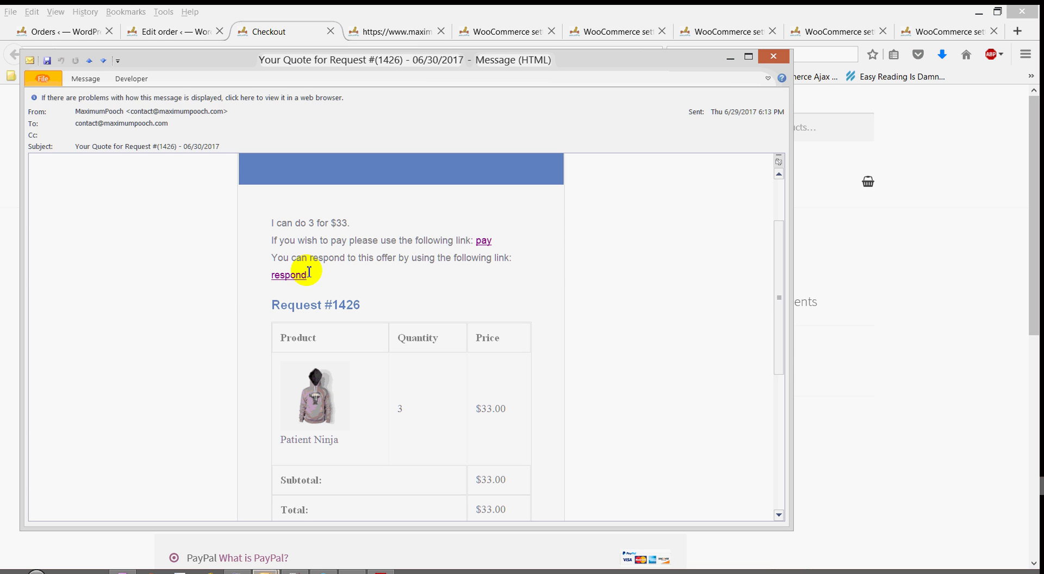
{"action": "left_click", "coordinate": [391, 31]}
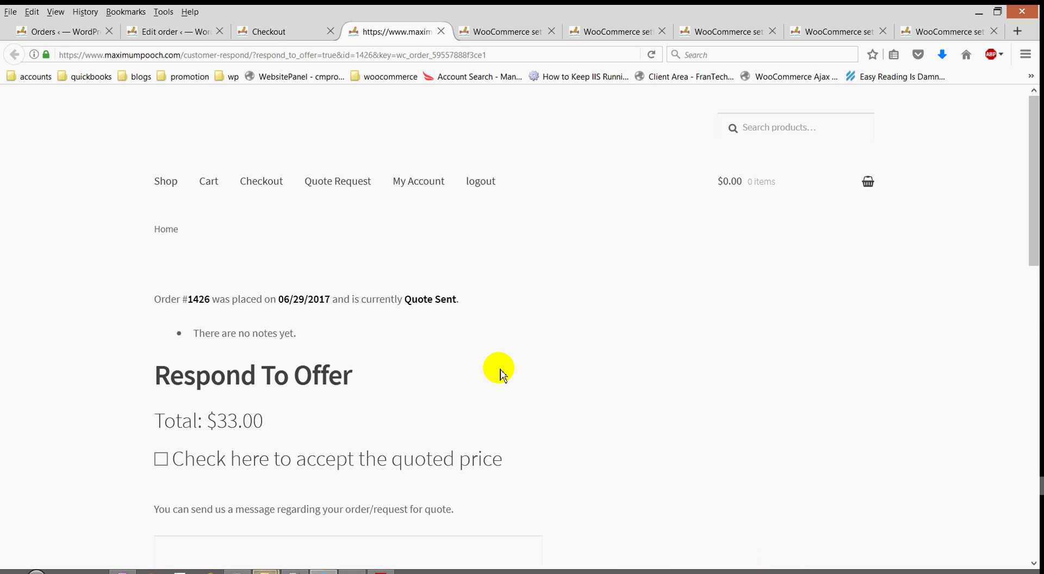
Step: Accept the quoted price on the Respond To Offer page and save the response
{"action": "scroll", "coordinate": [499, 373], "scroll_direction": "down", "scroll_amount": 3}
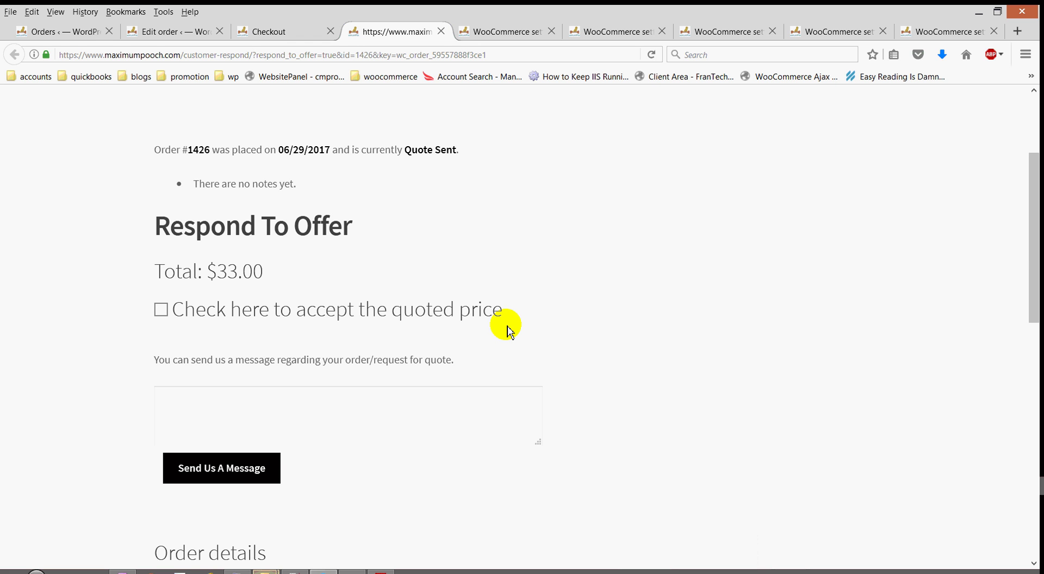
{"action": "left_click", "coordinate": [162, 311]}
{"action": "left_click", "coordinate": [181, 346]}
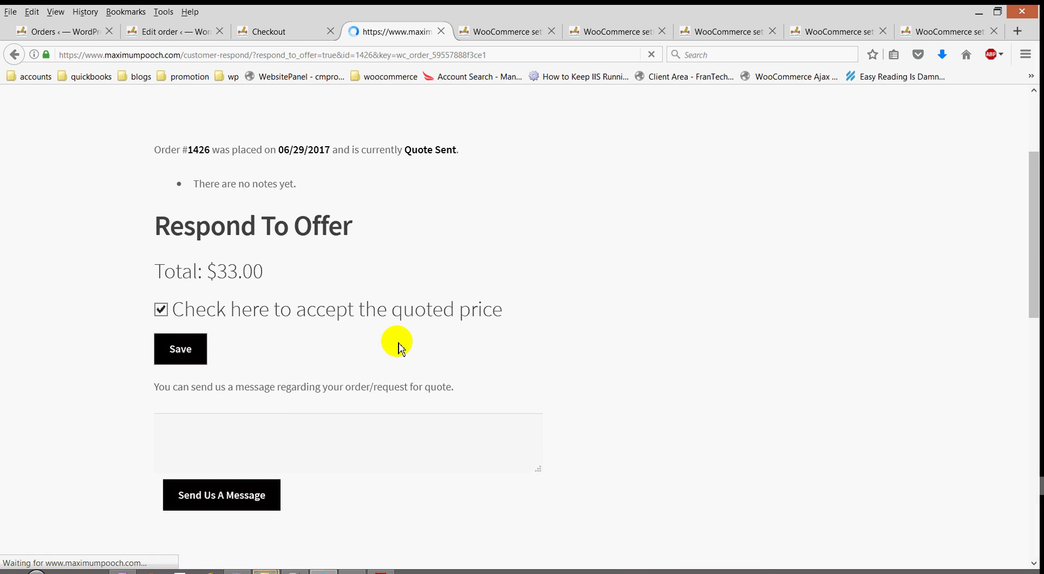
Step: Send the store the message "When will i get the shipment?" from the Respond To Offer page
{"action": "scroll", "coordinate": [385, 345], "scroll_direction": "down", "scroll_amount": 5}
{"action": "scroll", "coordinate": [385, 348], "scroll_direction": "down", "scroll_amount": 2}
{"action": "scroll", "coordinate": [383, 344], "scroll_direction": "up", "scroll_amount": 2}
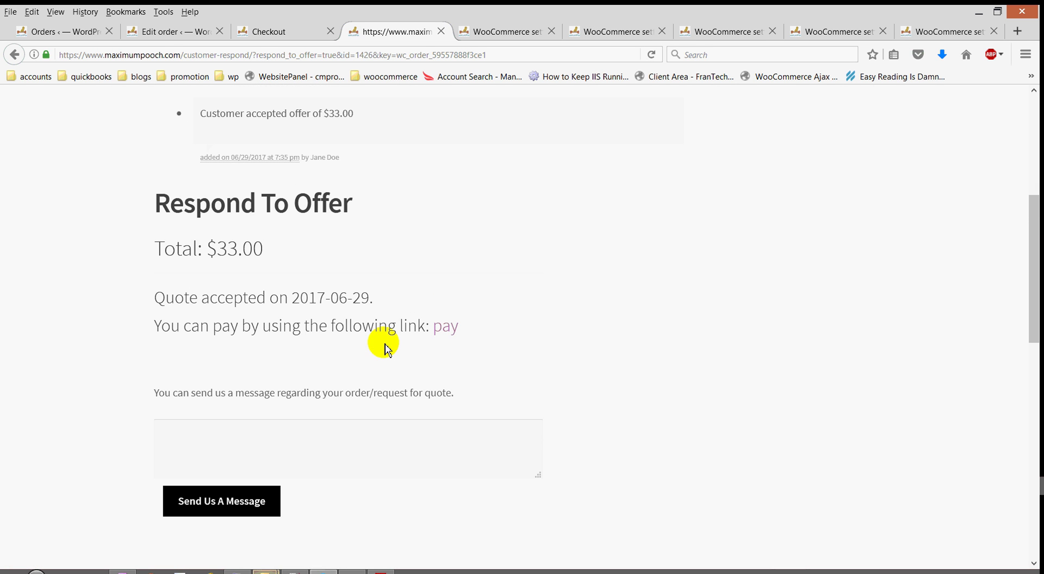
{"action": "left_click", "coordinate": [303, 424]}
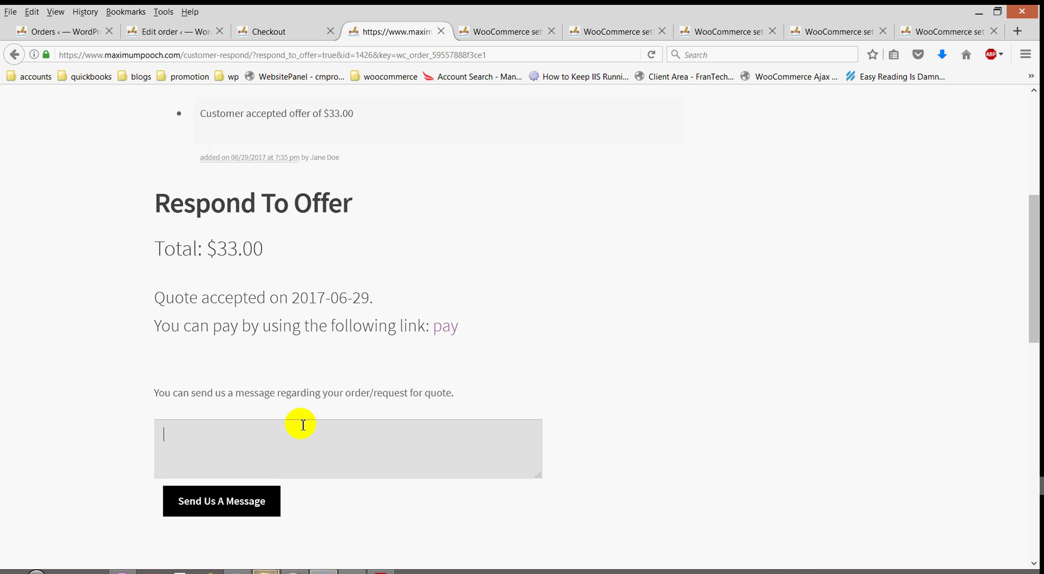
{"action": "type", "text": "When will i get the shipment"}
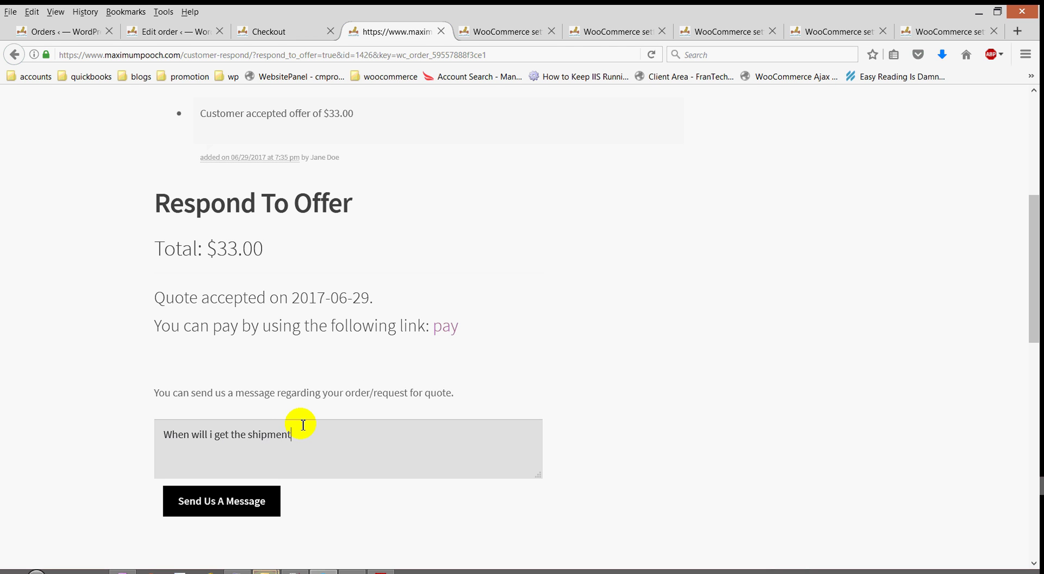
{"action": "type", "text": "?"}
{"action": "left_click", "coordinate": [245, 492]}
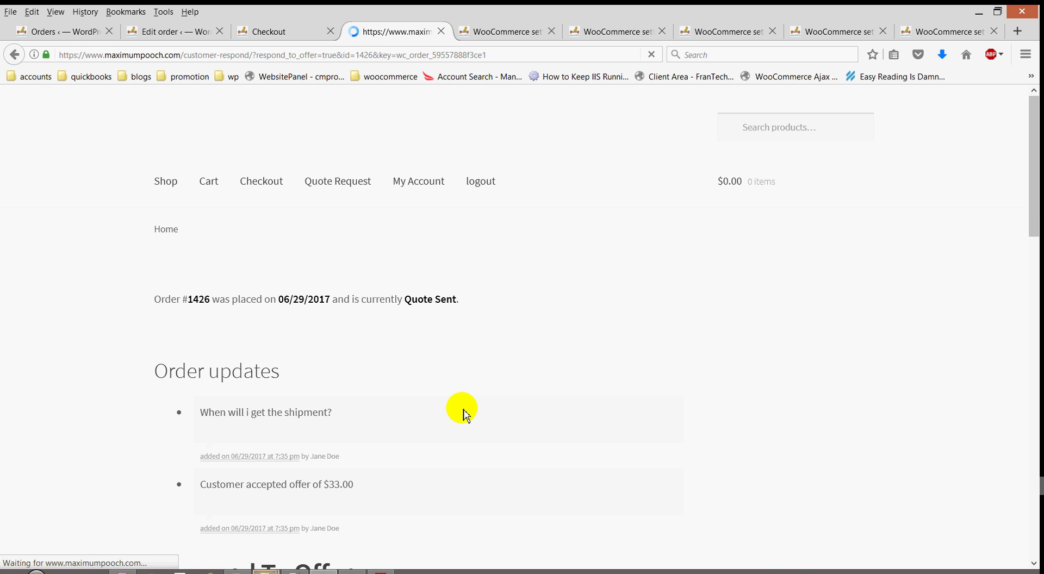
Step: Review the order updates and offer status on the customer response page
{"action": "scroll", "coordinate": [465, 413], "scroll_direction": "down", "scroll_amount": 3}
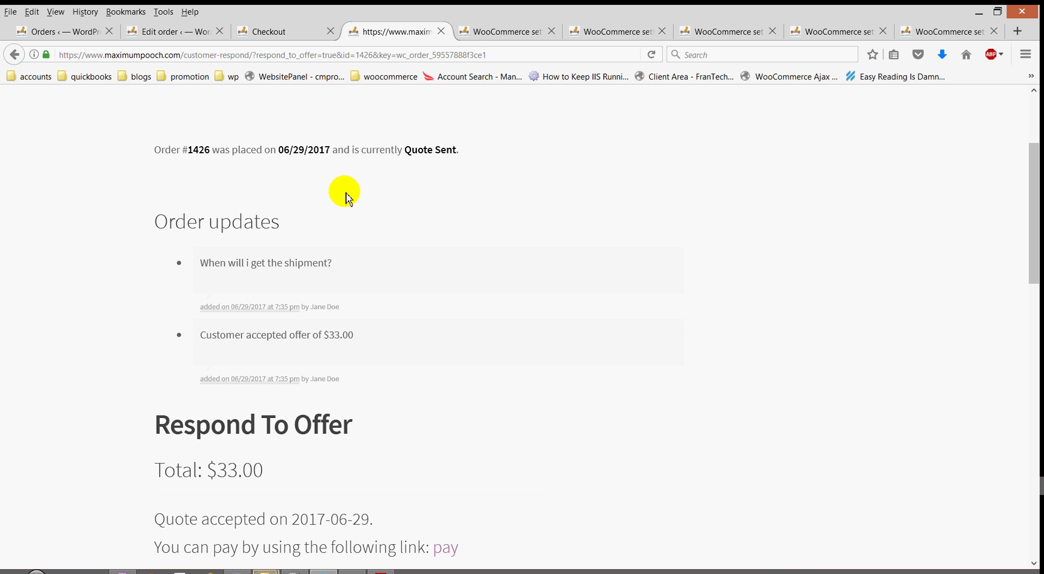
{"action": "scroll", "coordinate": [346, 195], "scroll_direction": "up", "scroll_amount": 3}
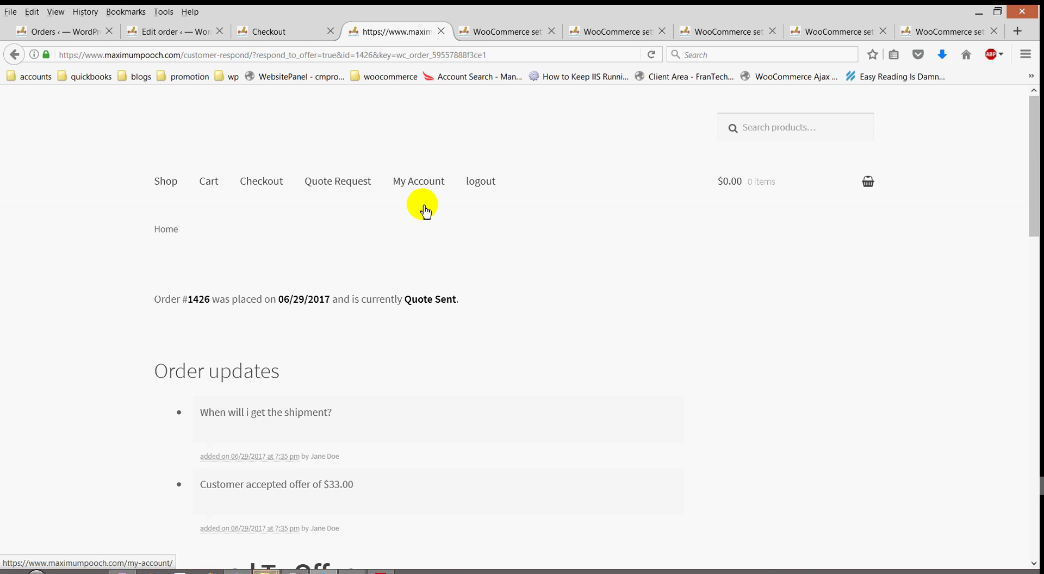
{"action": "scroll", "coordinate": [410, 267], "scroll_direction": "down", "scroll_amount": 3}
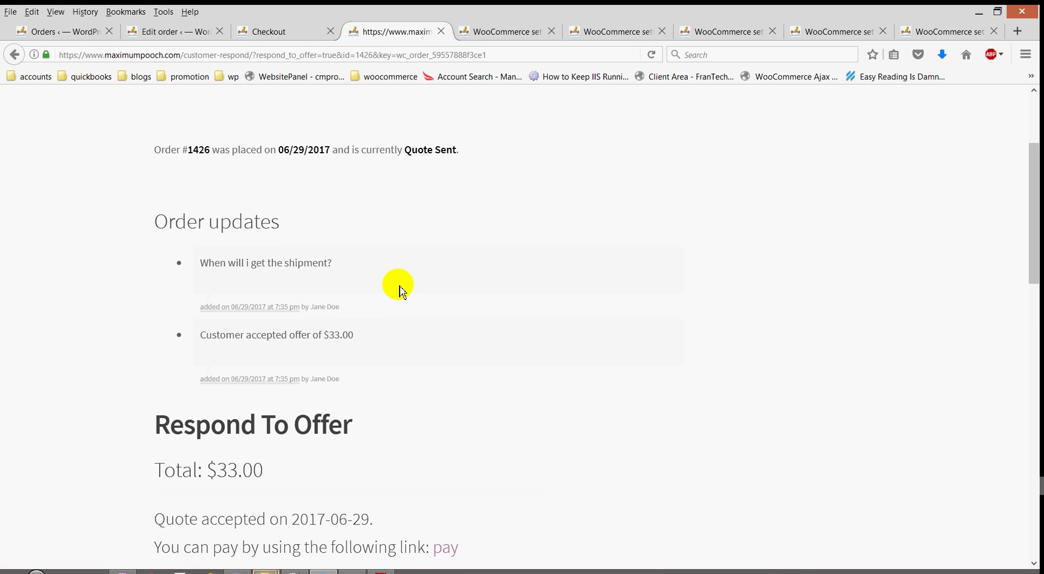
{"action": "scroll", "coordinate": [361, 270], "scroll_direction": "down", "scroll_amount": 2}
Step: Return to the order's edit page and examine its order notes, items and proposal to the customer
{"action": "left_click", "coordinate": [188, 31]}
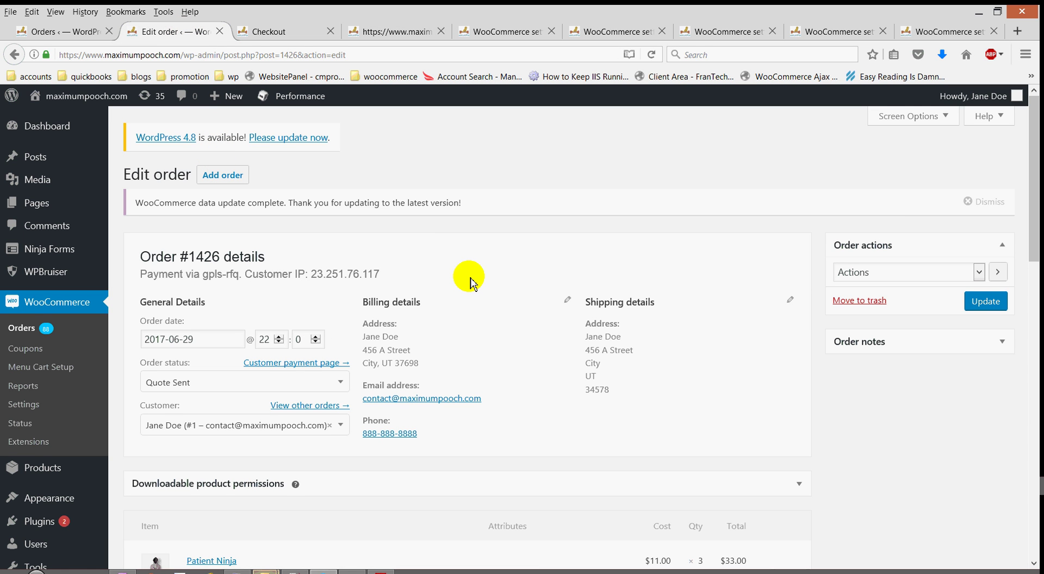
{"action": "scroll", "coordinate": [634, 299], "scroll_direction": "down", "scroll_amount": 2}
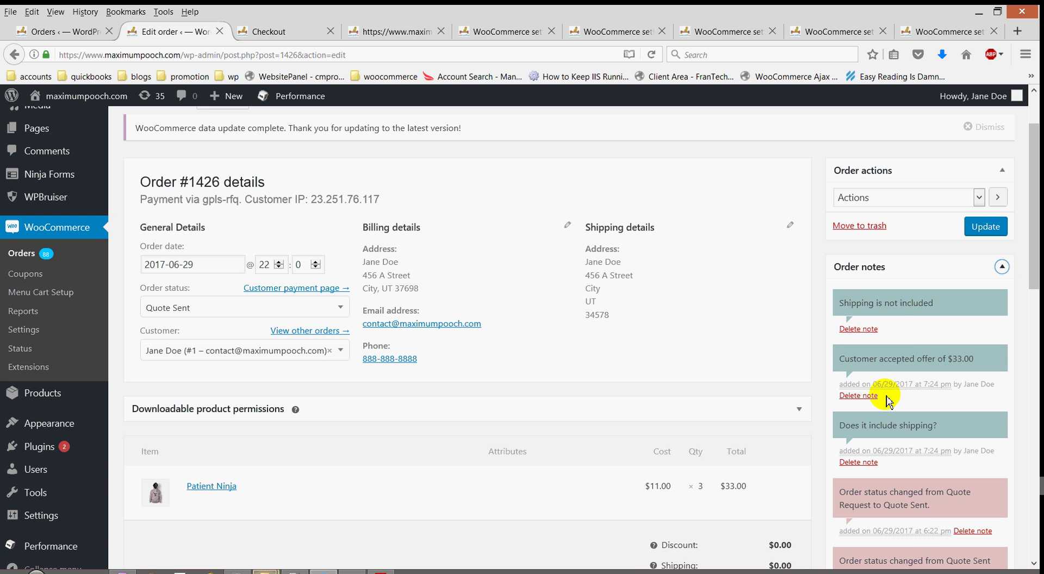
{"action": "scroll", "coordinate": [887, 400], "scroll_direction": "down", "scroll_amount": 2}
{"action": "scroll", "coordinate": [887, 399], "scroll_direction": "down", "scroll_amount": 5}
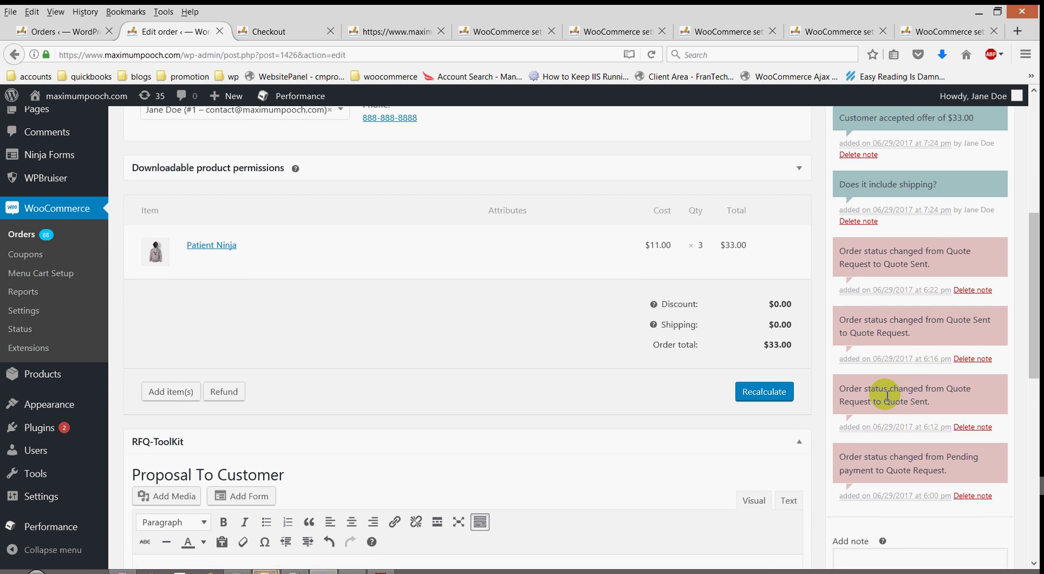
{"action": "scroll", "coordinate": [886, 395], "scroll_direction": "down", "scroll_amount": 4}
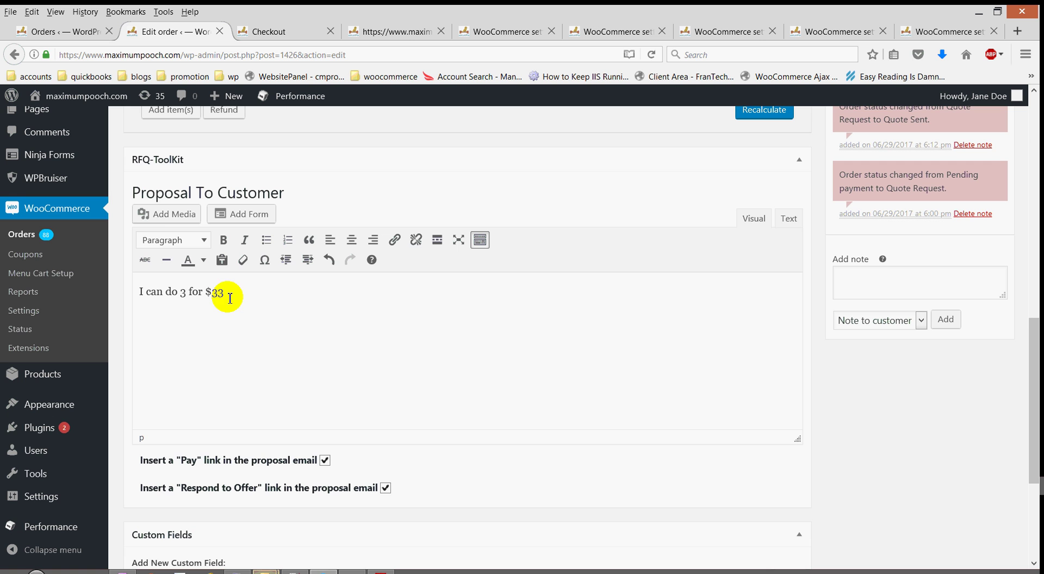
{"action": "scroll", "coordinate": [422, 346], "scroll_direction": "up", "scroll_amount": 5}
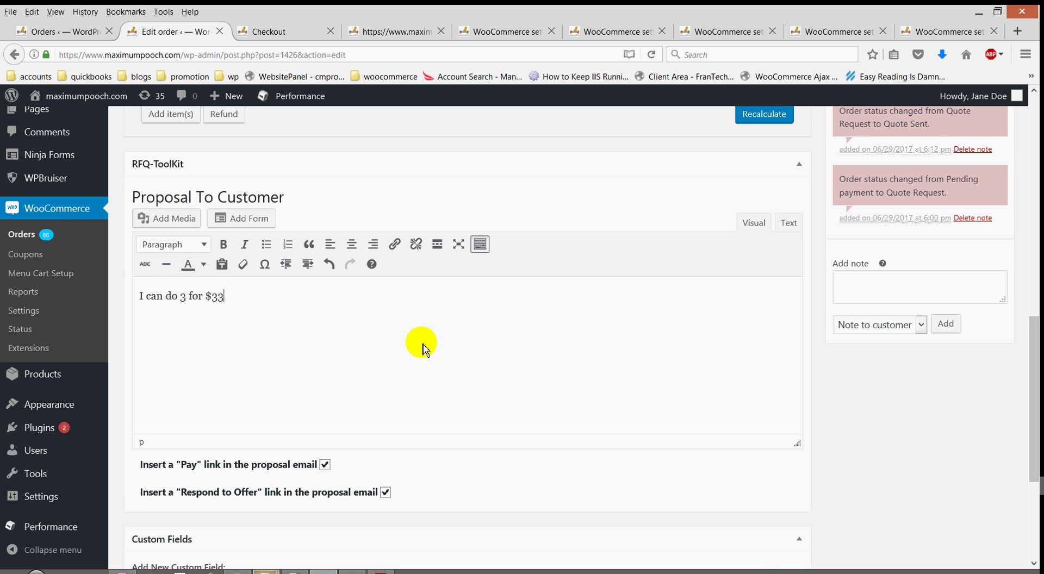
{"action": "scroll", "coordinate": [422, 346], "scroll_direction": "up", "scroll_amount": 5}
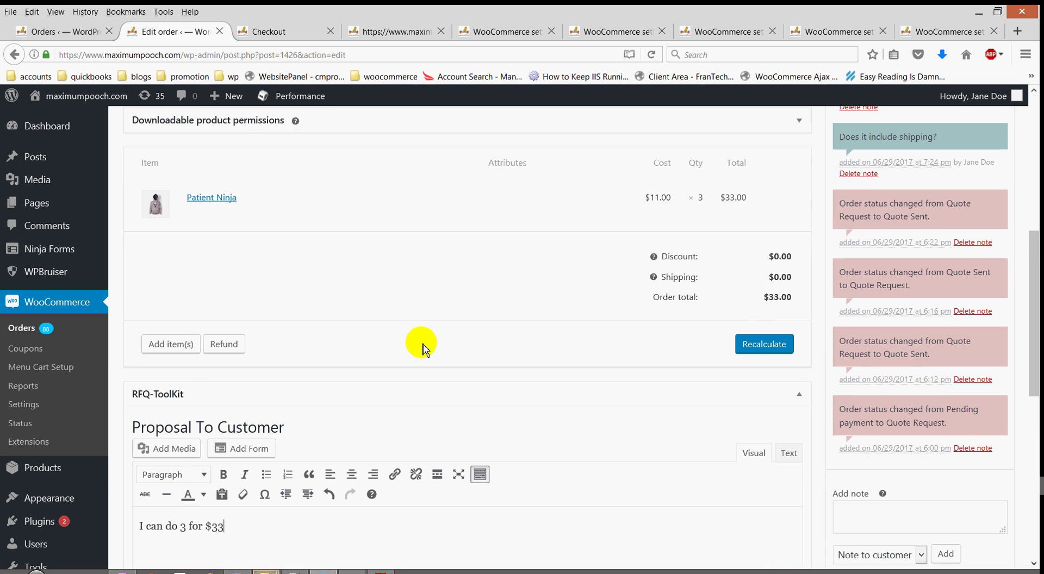
{"action": "scroll", "coordinate": [421, 344], "scroll_direction": "up", "scroll_amount": 3}
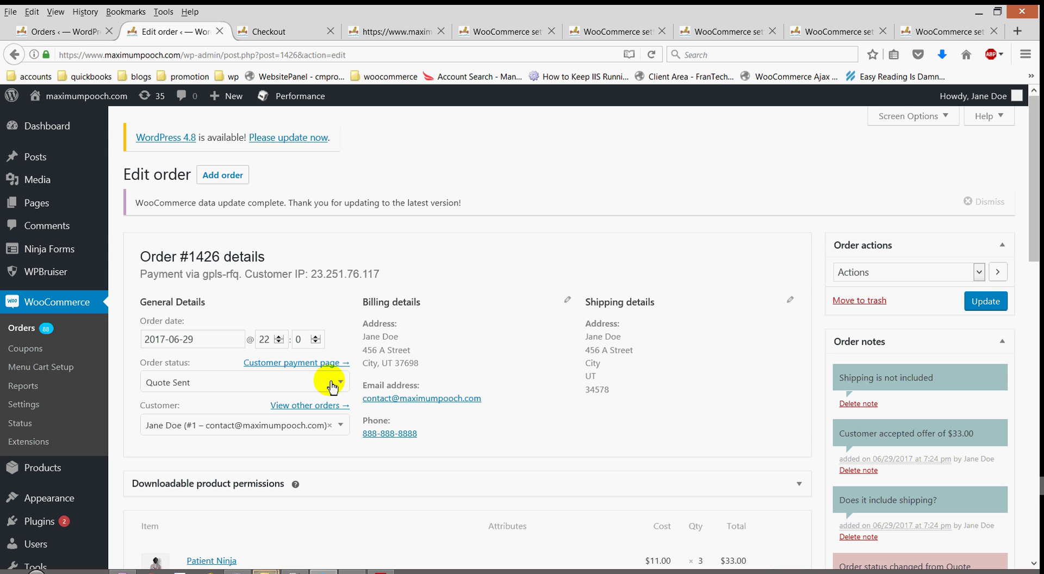
{"action": "left_click", "coordinate": [978, 272]}
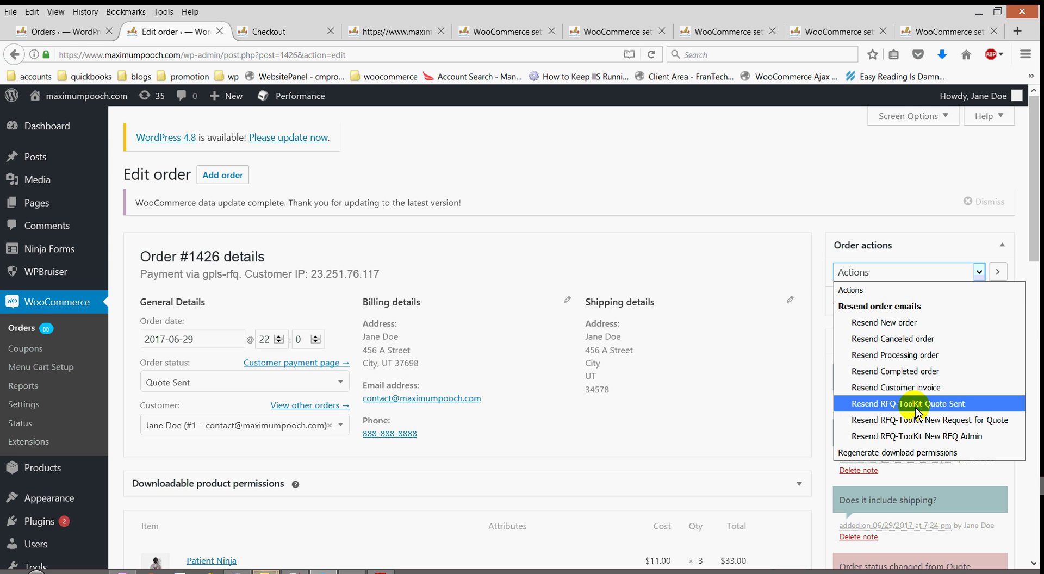
{"action": "left_click", "coordinate": [916, 402]}
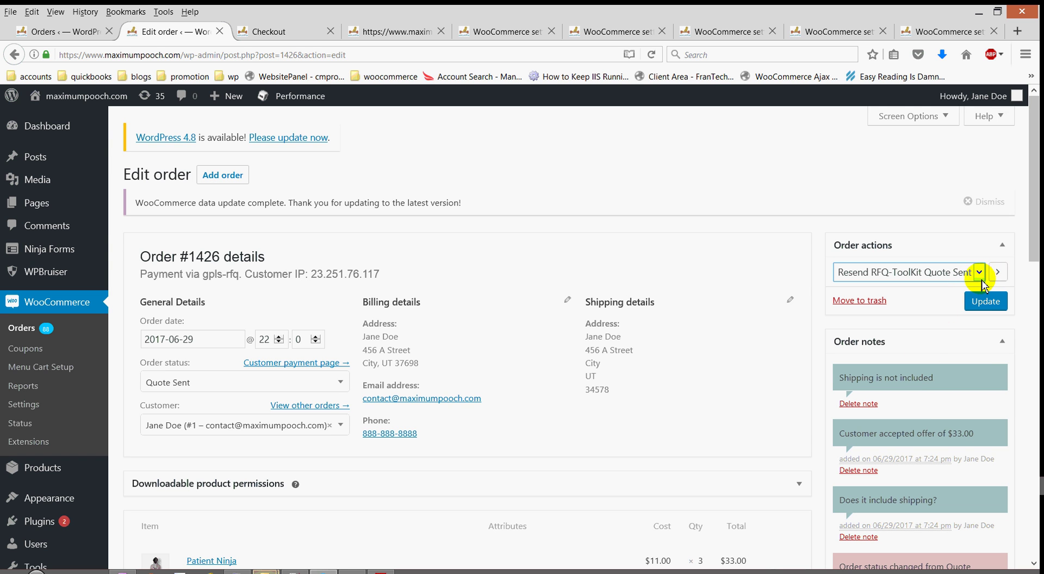
{"action": "left_click", "coordinate": [960, 273]}
{"action": "left_click", "coordinate": [898, 294]}
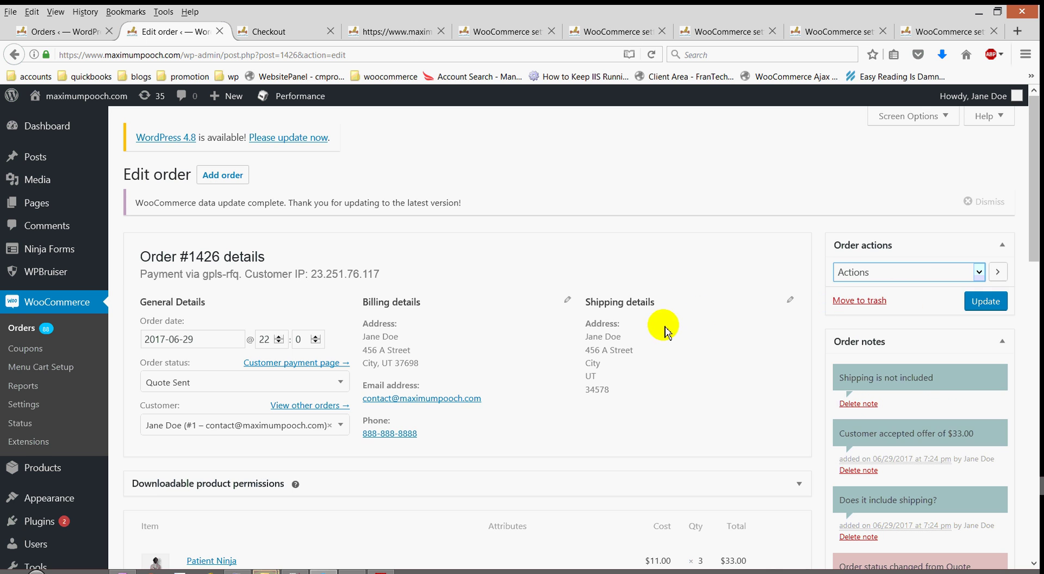
Step: Add the note to customer "in 2 days you will have it" to the order
{"action": "scroll", "coordinate": [663, 353], "scroll_direction": "down", "scroll_amount": 5}
{"action": "scroll", "coordinate": [661, 358], "scroll_direction": "down", "scroll_amount": 4}
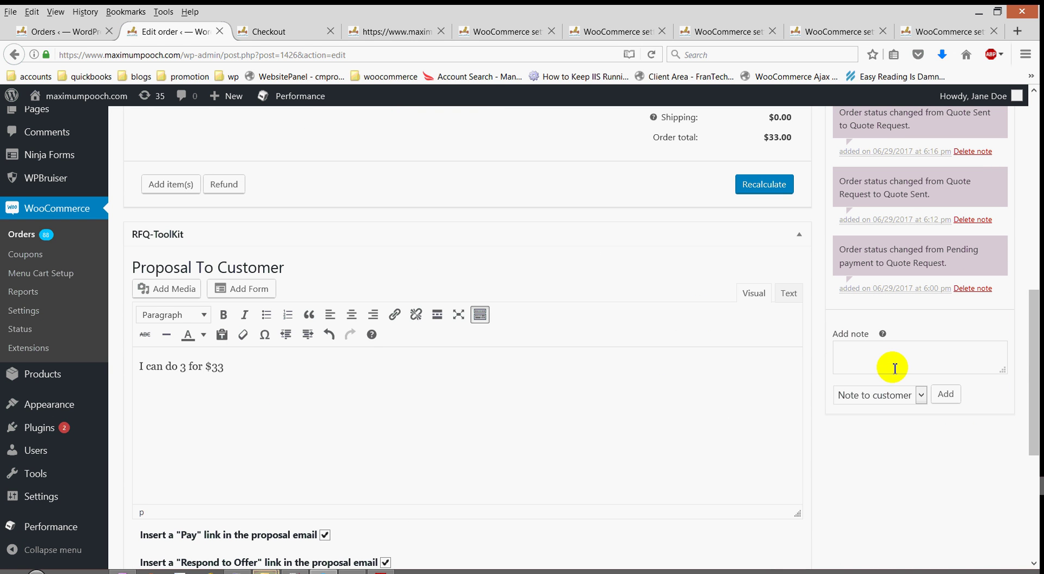
{"action": "left_click", "coordinate": [893, 367]}
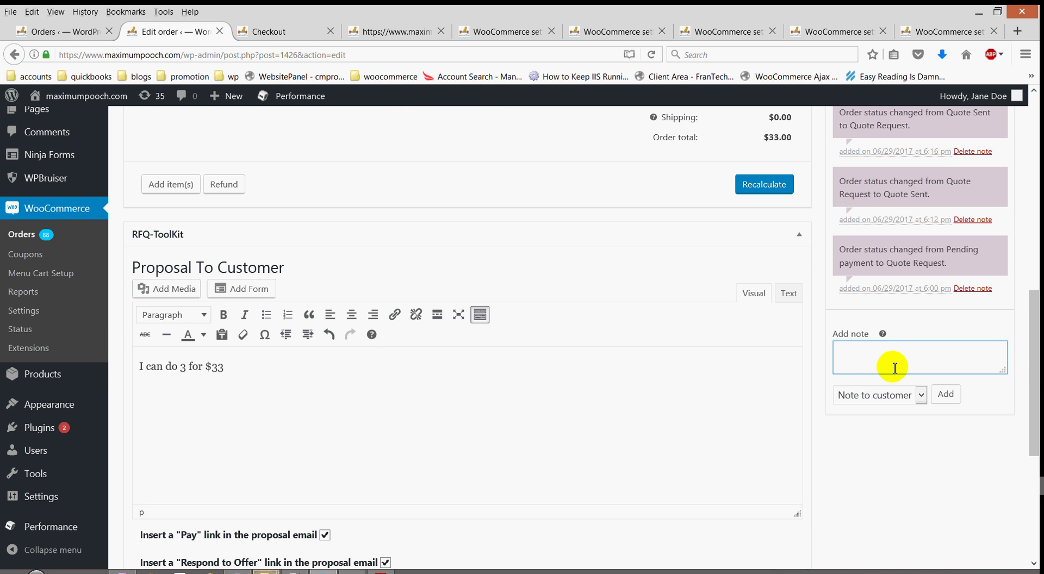
{"action": "type", "text": "in 2 days you will have it"}
{"action": "left_click", "coordinate": [946, 394]}
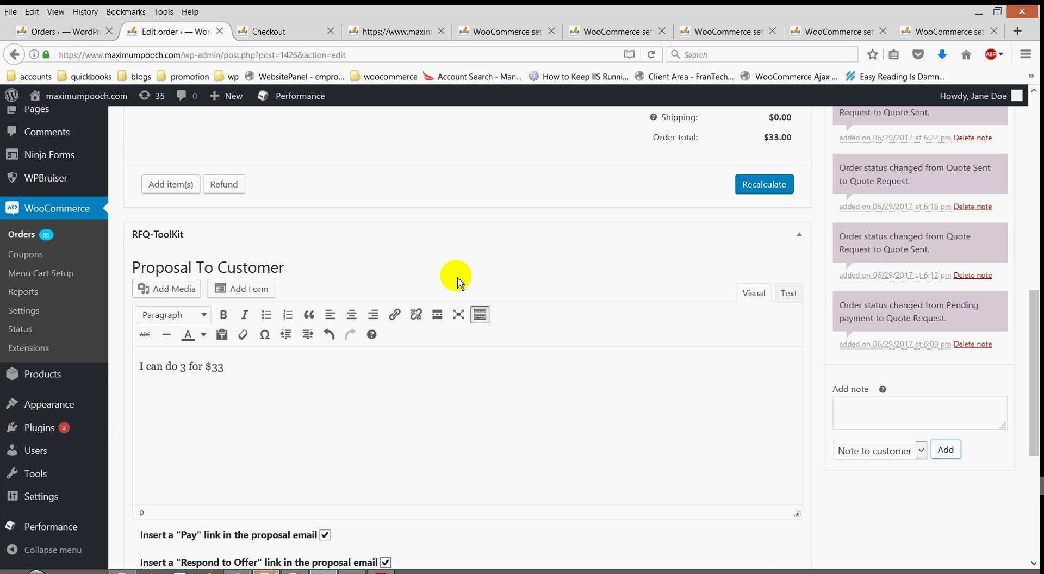
Step: Bring up the RFQ-ToolKit general options in the WooCommerce settings
{"action": "scroll", "coordinate": [457, 280], "scroll_direction": "up", "scroll_amount": 10}
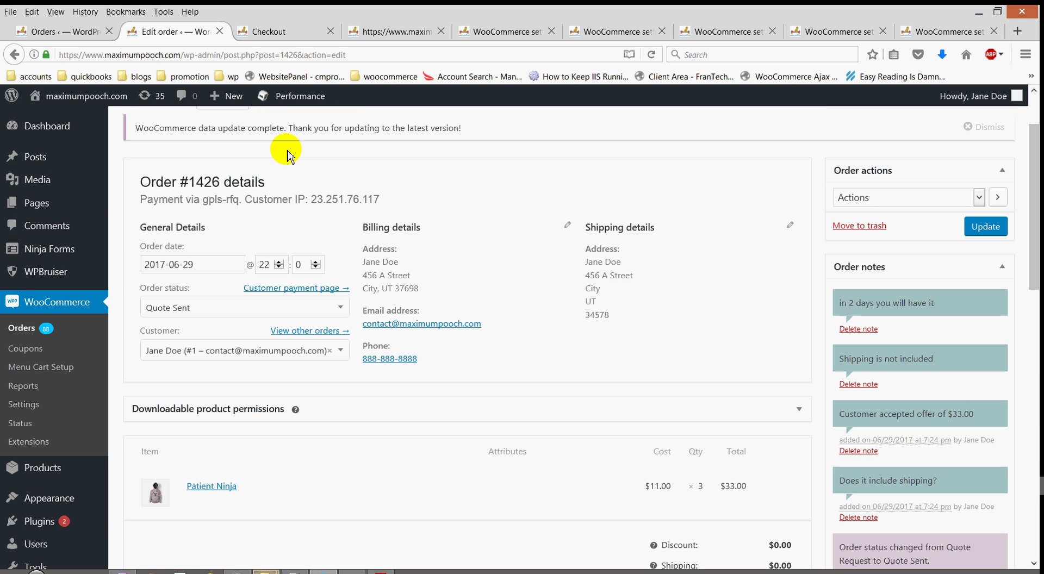
{"action": "left_click", "coordinate": [505, 31]}
{"action": "left_click", "coordinate": [607, 33]}
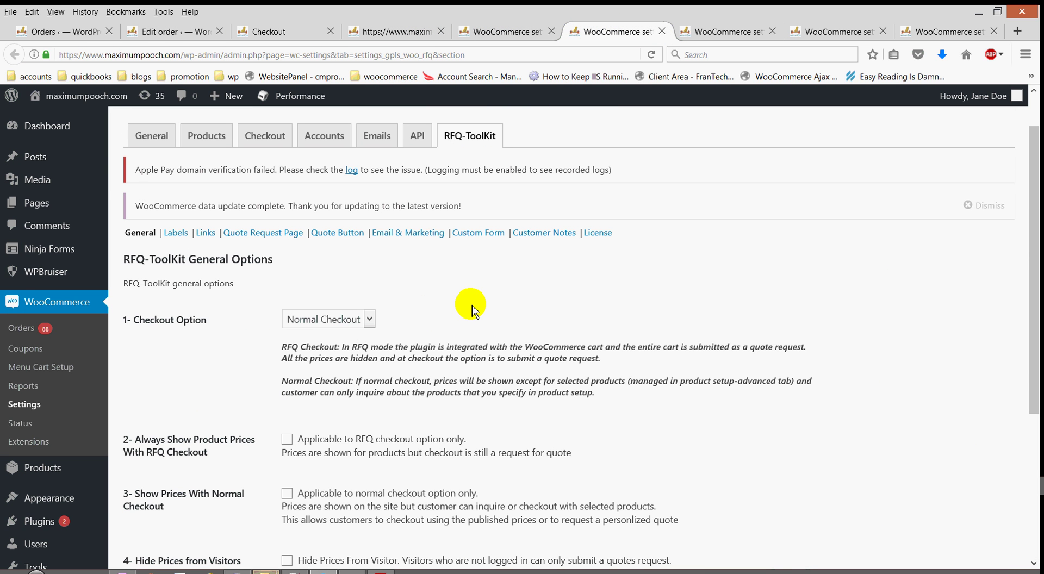
Step: Examine the remaining RFQ-ToolKit general options, including other payment methods in RFQ checkout and the bulk RFQ enable/disable choices
{"action": "scroll", "coordinate": [472, 311], "scroll_direction": "down", "scroll_amount": 4}
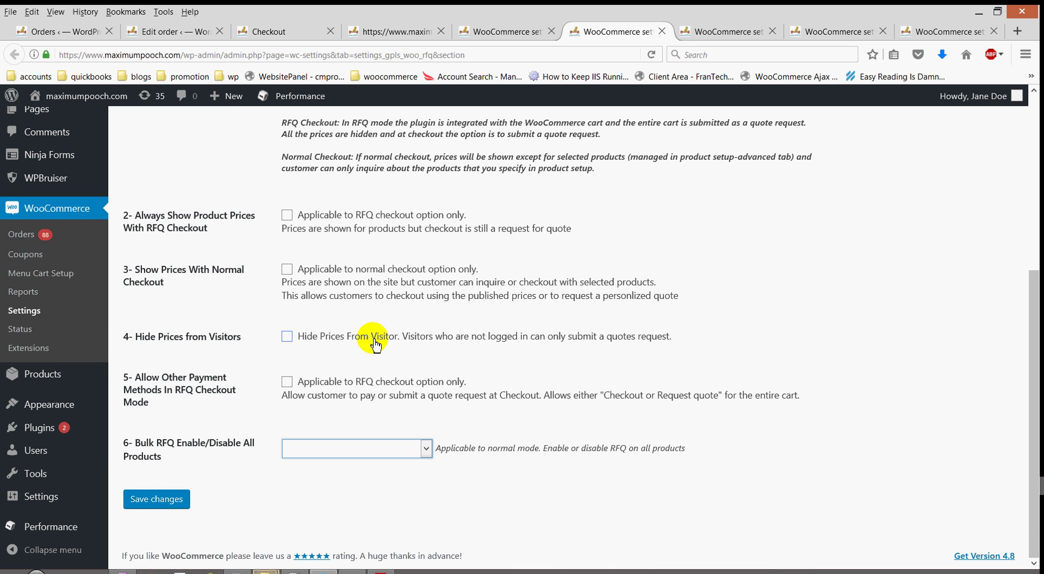
{"action": "left_click", "coordinate": [287, 383]}
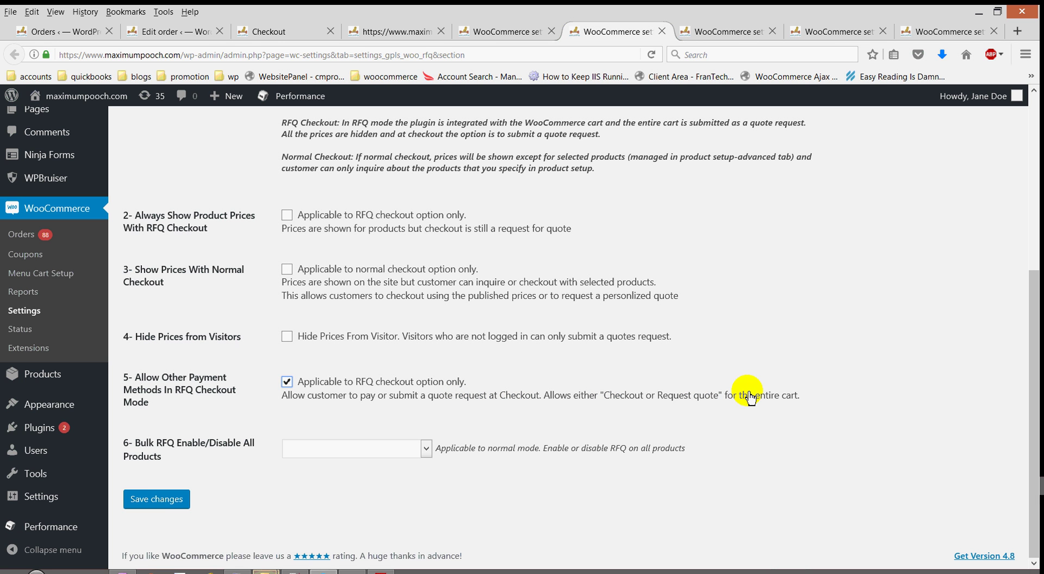
{"action": "left_click", "coordinate": [287, 382]}
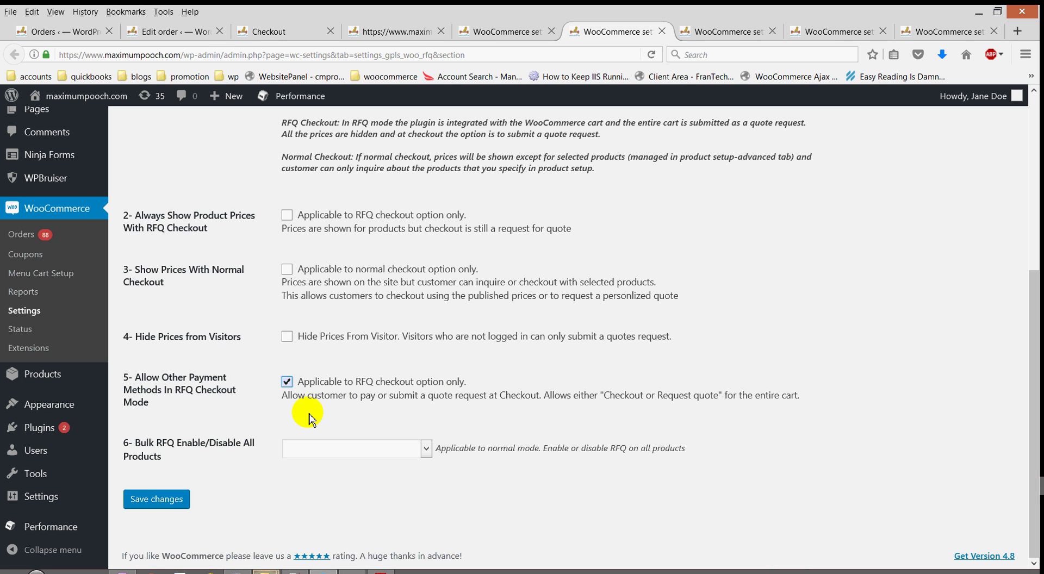
{"action": "left_click", "coordinate": [426, 451]}
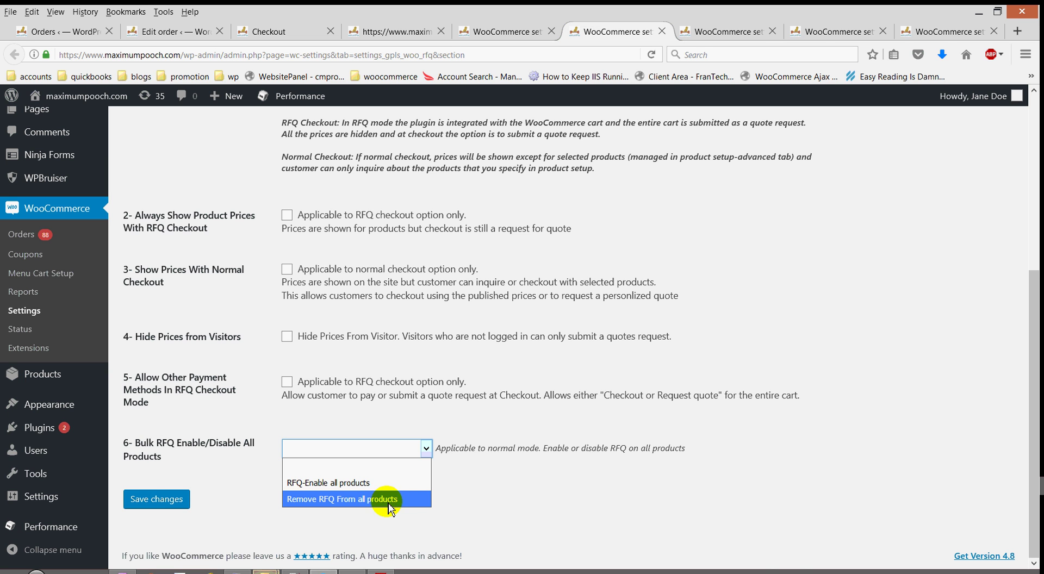
{"action": "left_click", "coordinate": [517, 479]}
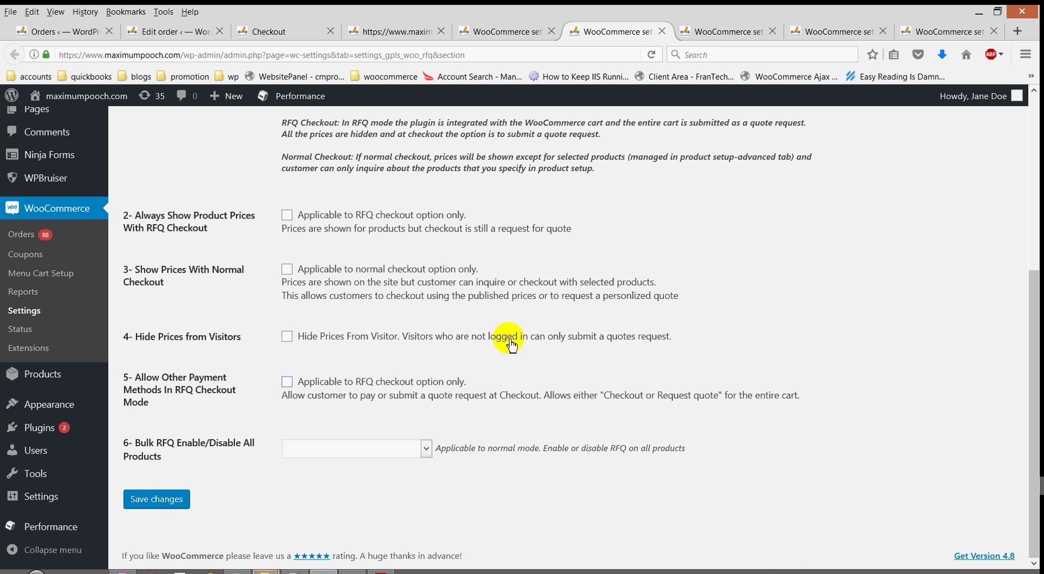
Step: Review the RFQ-ToolKit label settings, highlighting the Quote Request and Quote Sent status labels for the admin orders page
{"action": "left_click", "coordinate": [709, 32]}
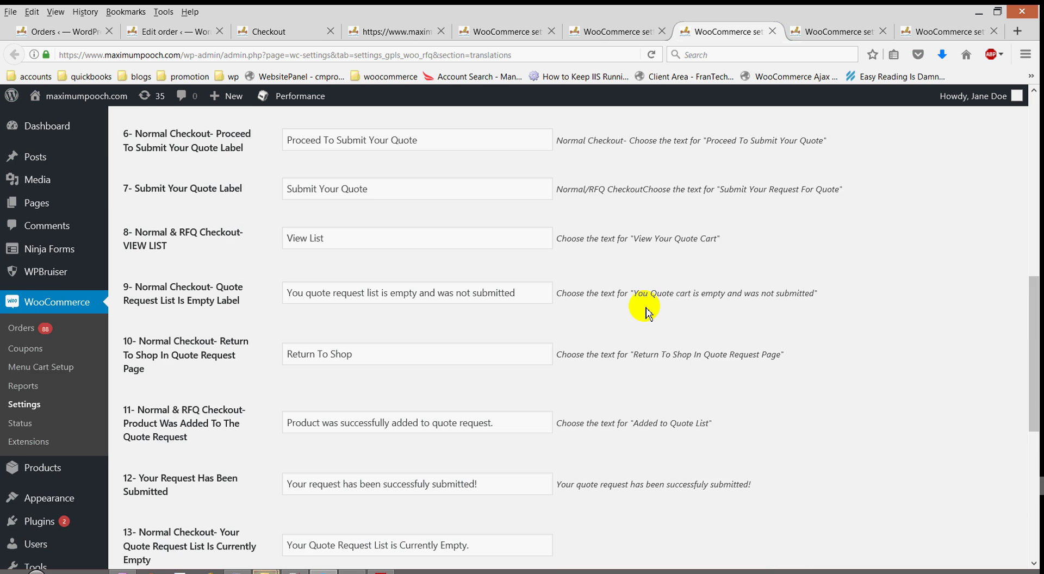
{"action": "scroll", "coordinate": [647, 313], "scroll_direction": "down", "scroll_amount": 7}
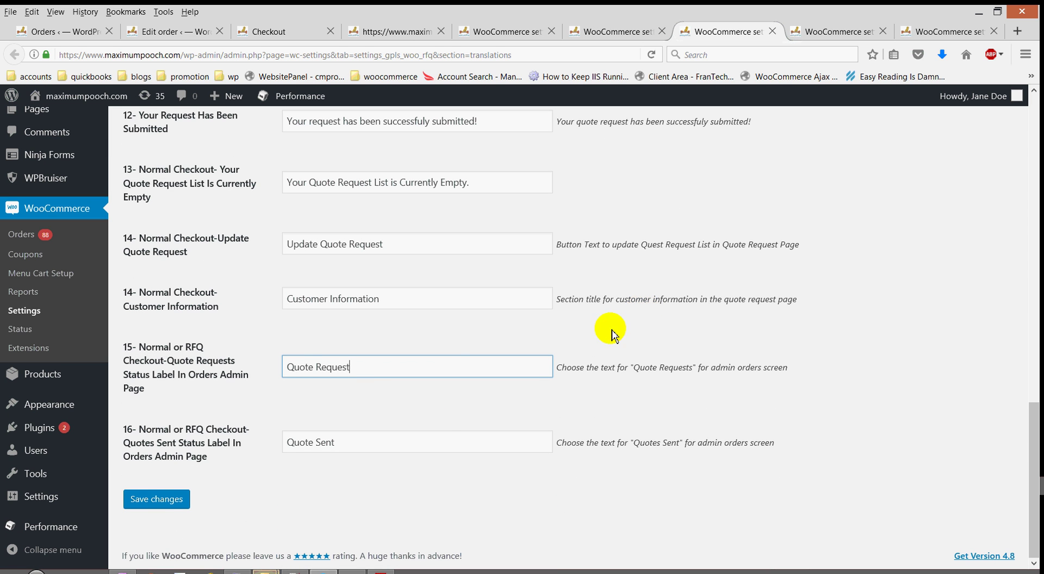
{"action": "left_click_drag", "start_coordinate": [357, 365], "coordinate": [285, 366]}
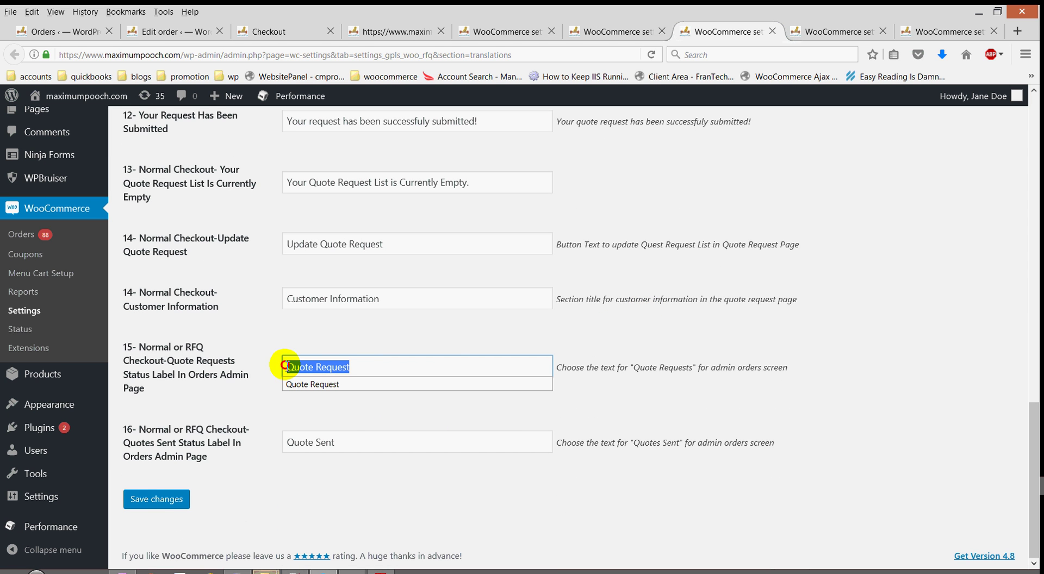
{"action": "left_click_drag", "start_coordinate": [402, 440], "coordinate": [279, 441]}
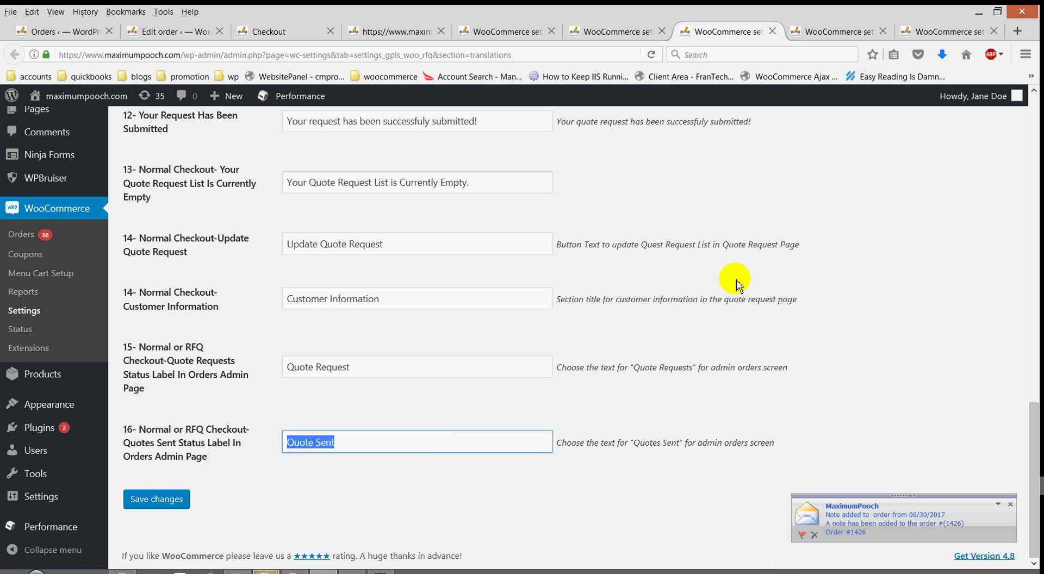
Step: Review the Quote Request Page settings for page selection, account creation and the fields required for visitors
{"action": "left_click", "coordinate": [846, 33]}
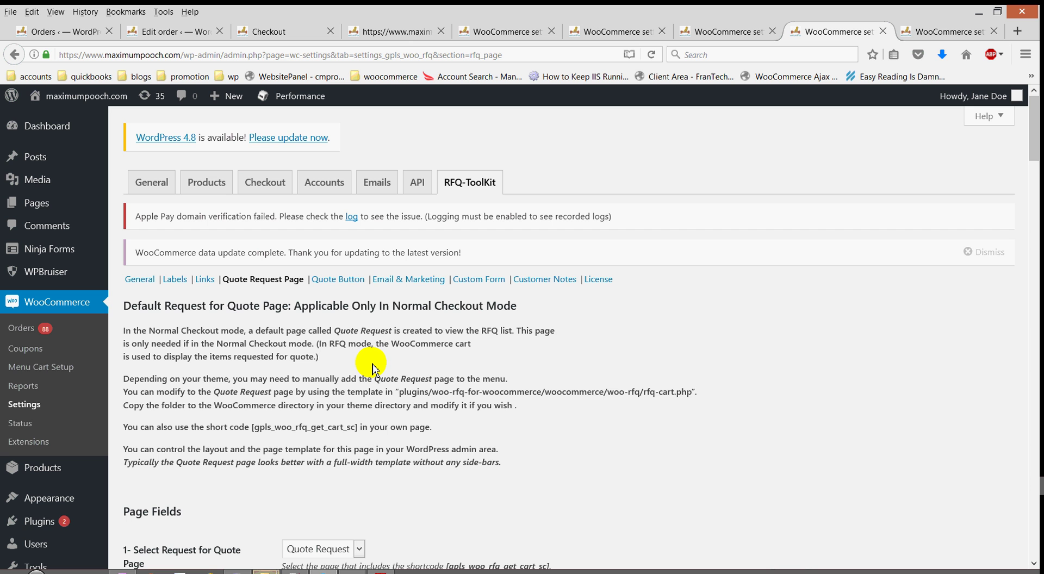
{"action": "scroll", "coordinate": [373, 368], "scroll_direction": "down", "scroll_amount": 5}
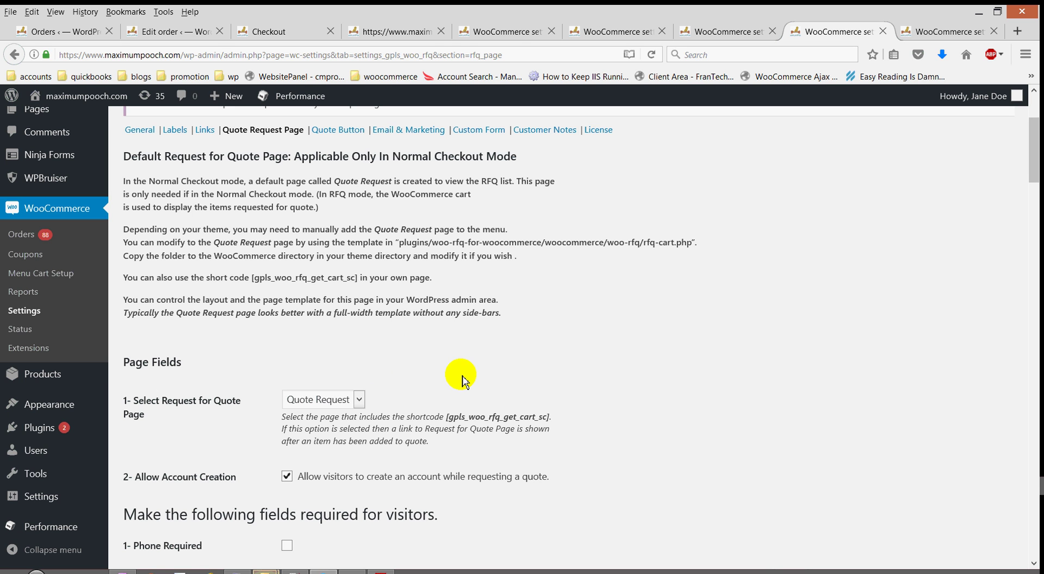
{"action": "scroll", "coordinate": [462, 377], "scroll_direction": "down", "scroll_amount": 7}
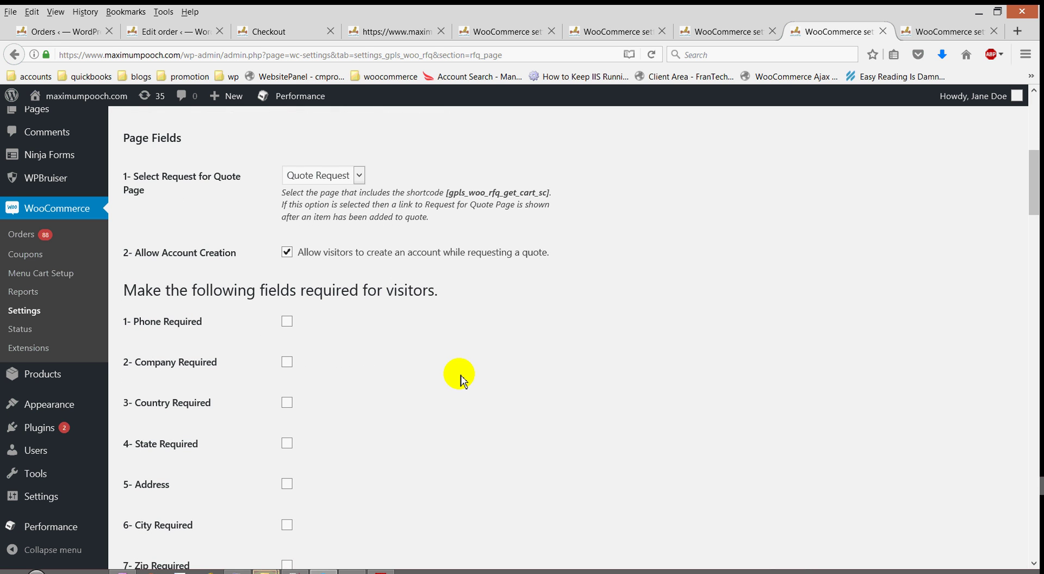
{"action": "scroll", "coordinate": [459, 377], "scroll_direction": "down", "scroll_amount": 5}
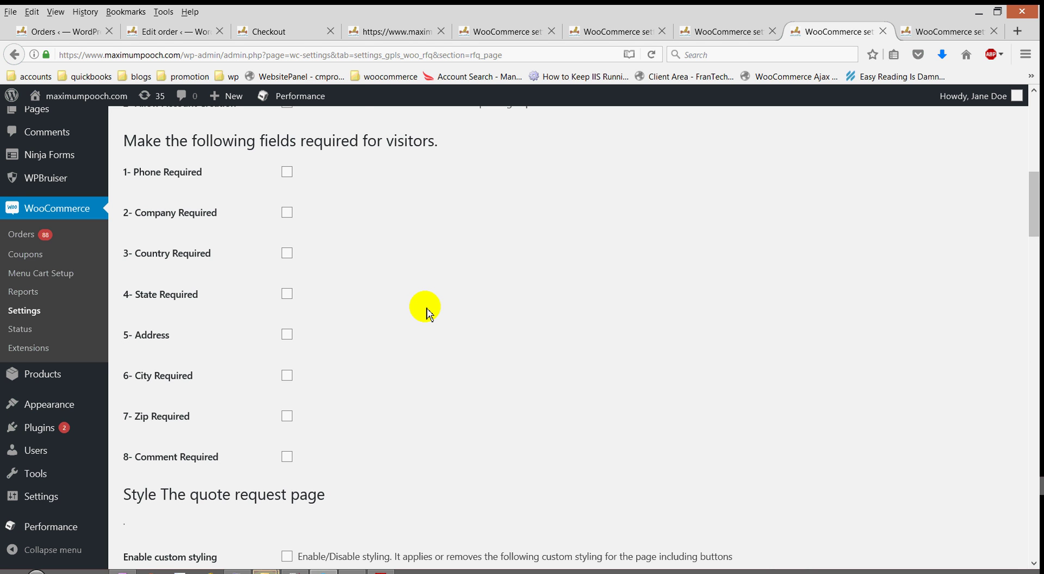
{"action": "scroll", "coordinate": [427, 314], "scroll_direction": "down", "scroll_amount": 2}
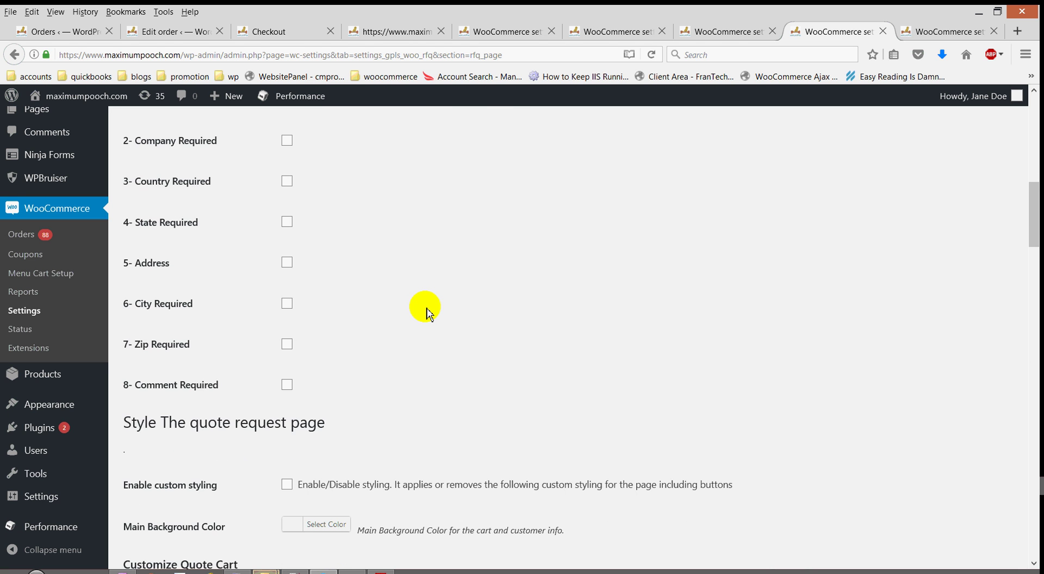
{"action": "scroll", "coordinate": [427, 313], "scroll_direction": "down", "scroll_amount": 6}
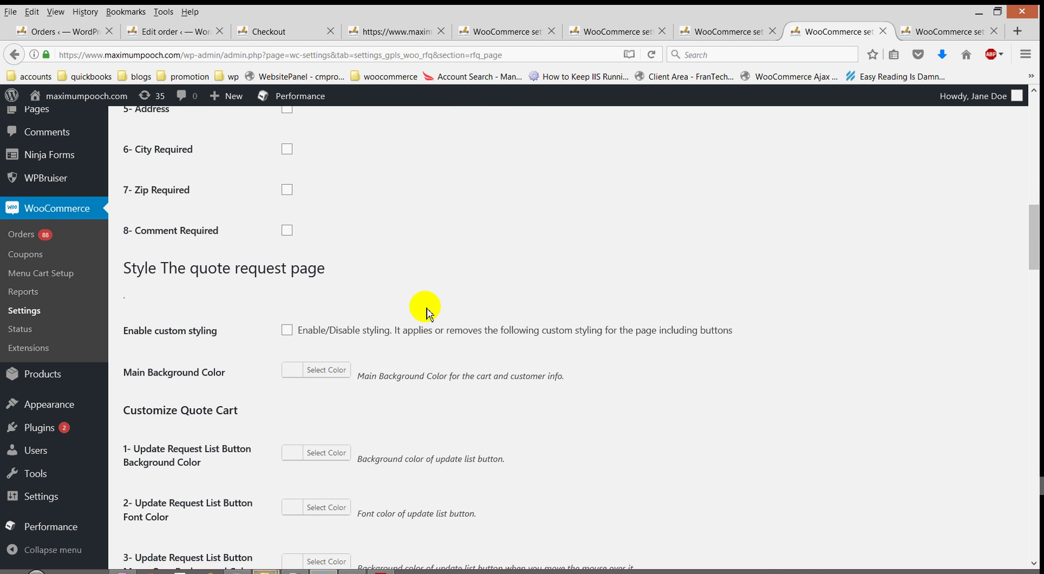
Step: Examine the quote request page's custom styling options for the quote cart and customer info sections
{"action": "left_click", "coordinate": [291, 259]}
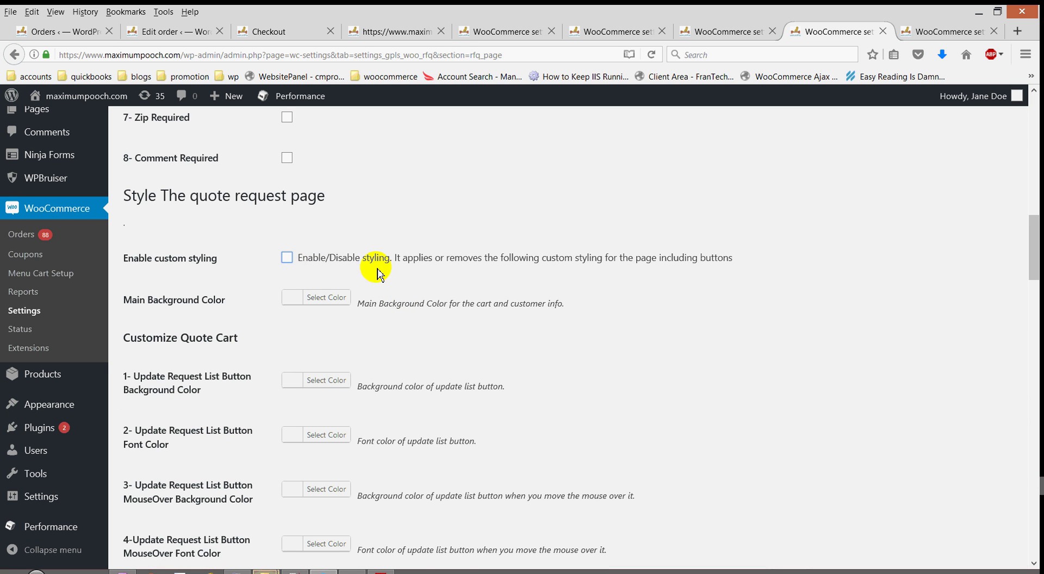
{"action": "scroll", "coordinate": [439, 302], "scroll_direction": "down", "scroll_amount": 2}
{"action": "scroll", "coordinate": [439, 299], "scroll_direction": "down", "scroll_amount": 1}
{"action": "scroll", "coordinate": [440, 297], "scroll_direction": "down", "scroll_amount": 5}
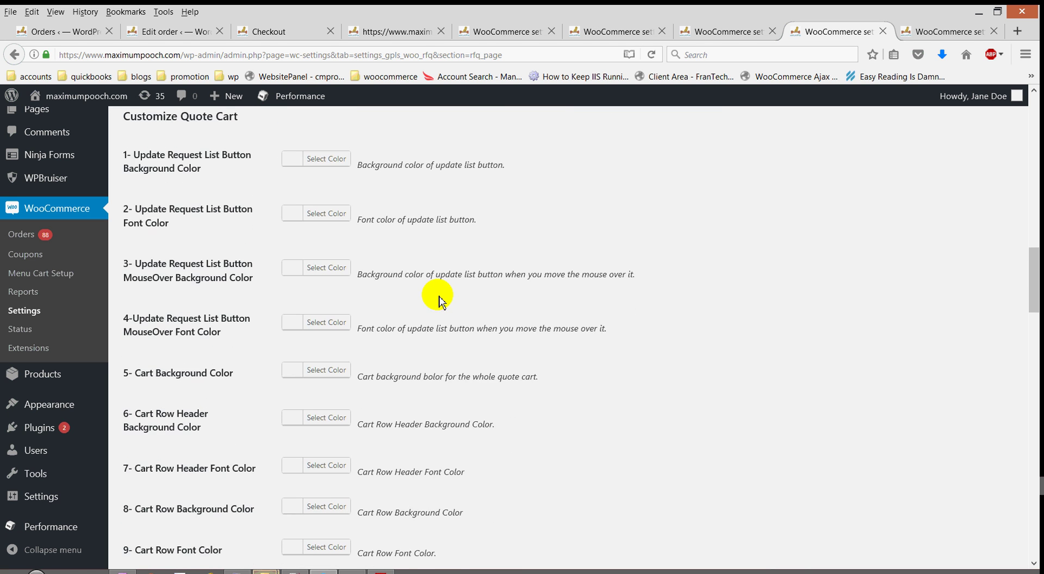
{"action": "scroll", "coordinate": [440, 301], "scroll_direction": "down", "scroll_amount": 4}
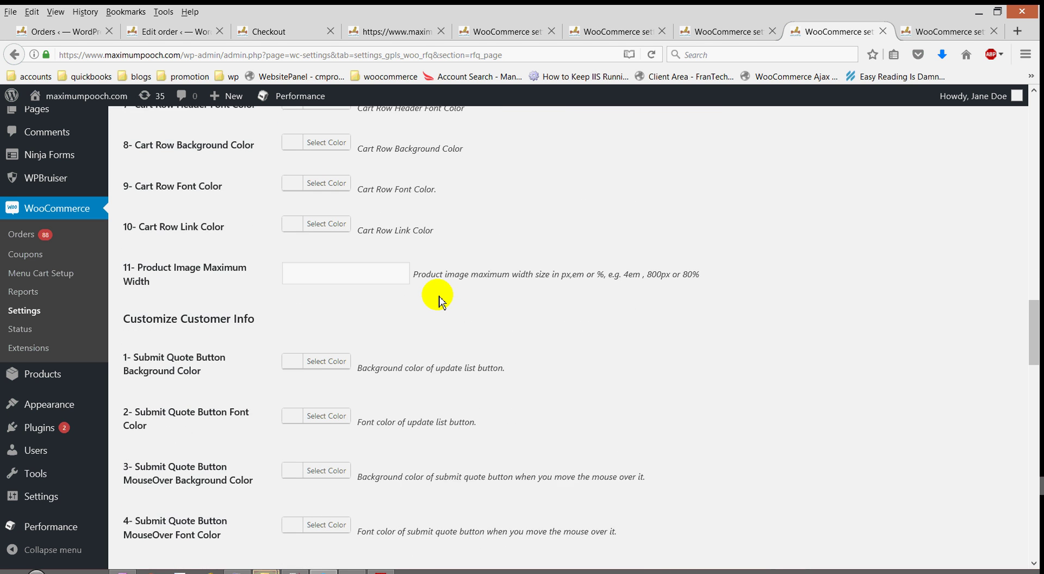
{"action": "scroll", "coordinate": [439, 302], "scroll_direction": "down", "scroll_amount": 6}
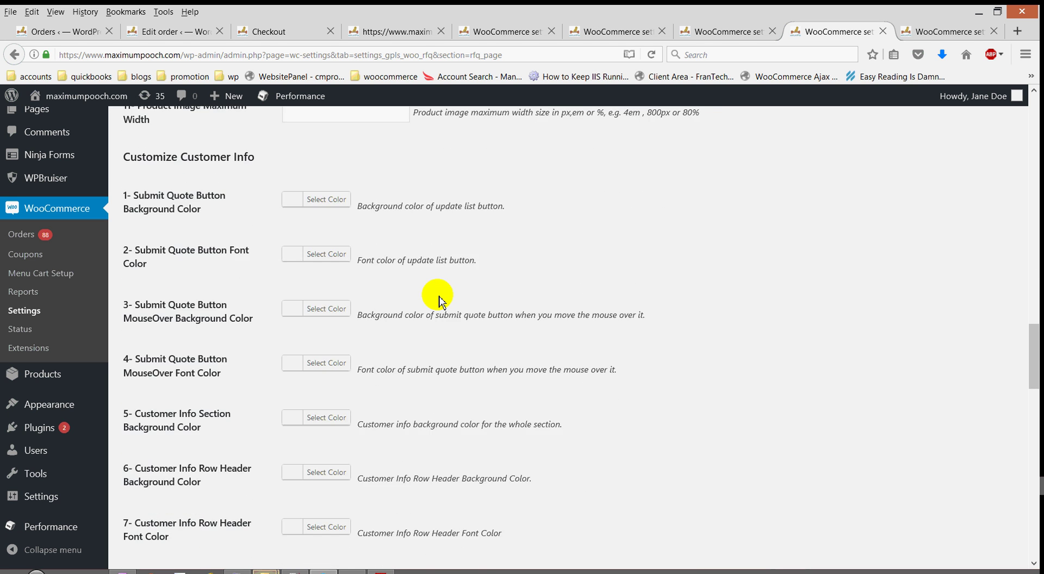
{"action": "scroll", "coordinate": [440, 302], "scroll_direction": "down", "scroll_amount": 7}
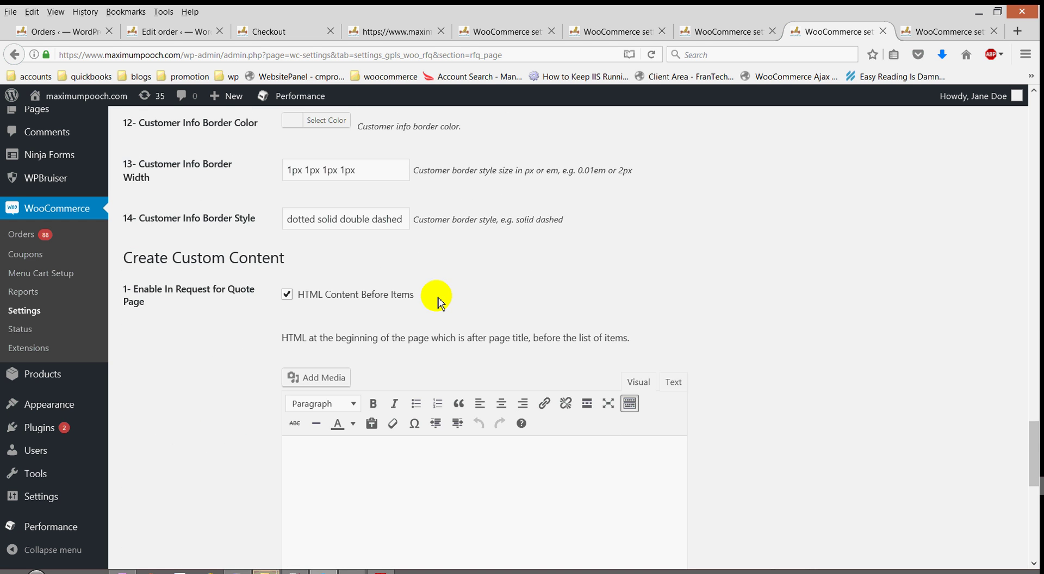
Step: Review the custom content options for adding HTML before the items and at the end of the quote request page
{"action": "scroll", "coordinate": [439, 301], "scroll_direction": "down", "scroll_amount": 1}
{"action": "left_click", "coordinate": [293, 224]}
{"action": "left_click", "coordinate": [294, 224]}
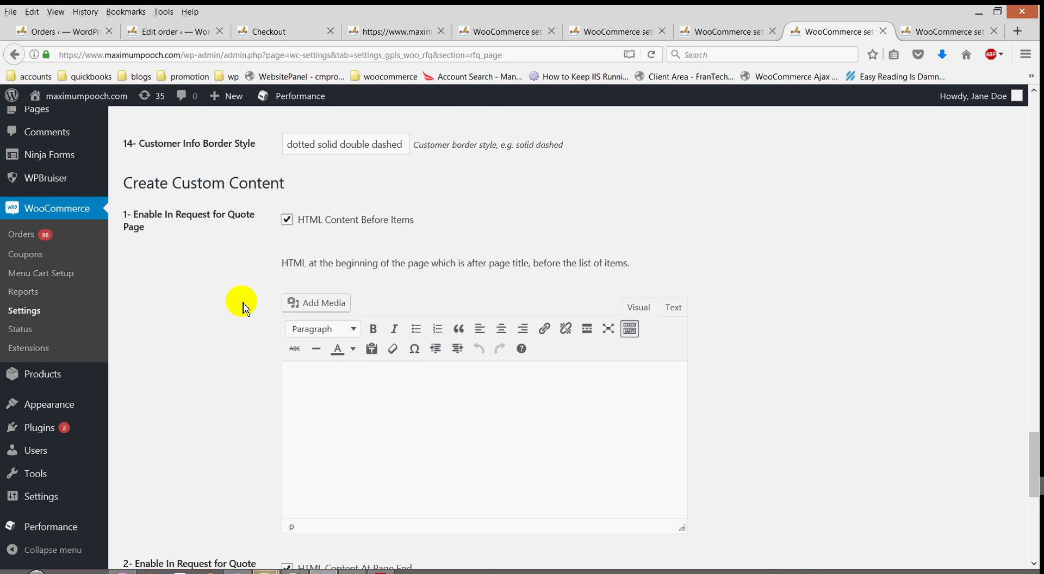
{"action": "scroll", "coordinate": [243, 308], "scroll_direction": "down", "scroll_amount": 1}
{"action": "scroll", "coordinate": [243, 308], "scroll_direction": "down", "scroll_amount": 1}
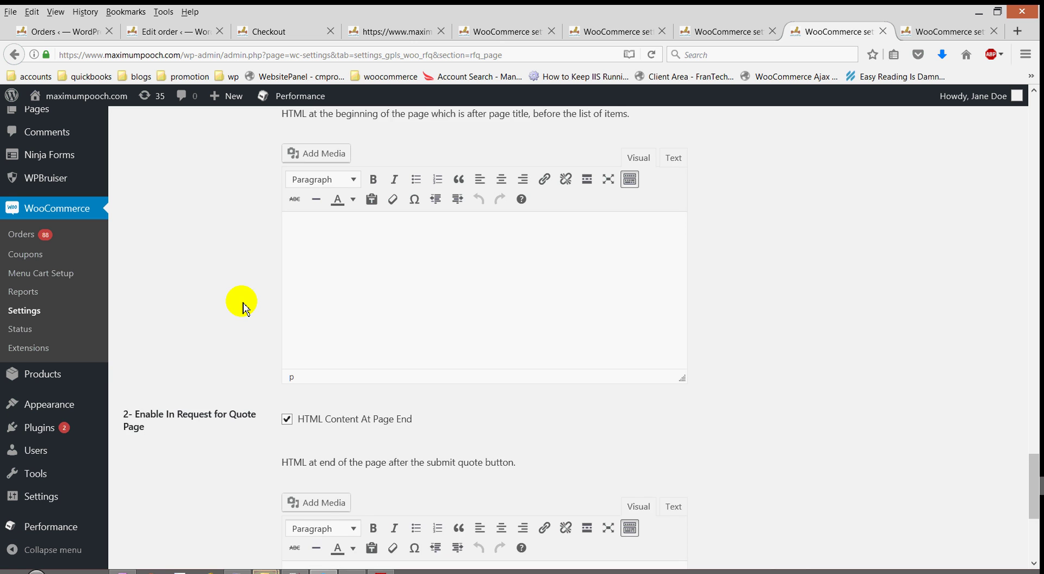
{"action": "scroll", "coordinate": [243, 308], "scroll_direction": "down", "scroll_amount": 1}
{"action": "left_click", "coordinate": [431, 233]}
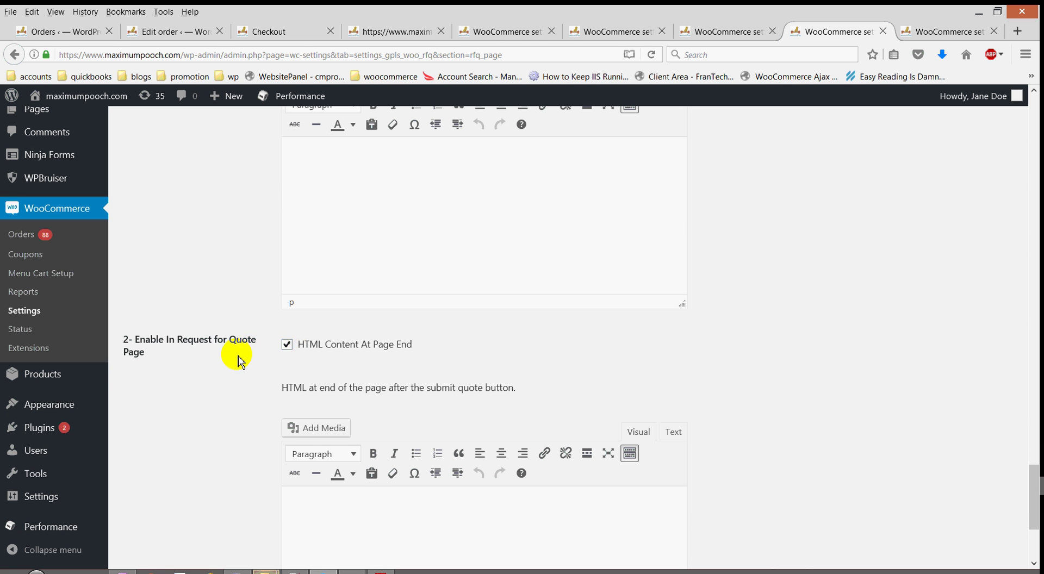
{"action": "scroll", "coordinate": [239, 356], "scroll_direction": "down", "scroll_amount": 3}
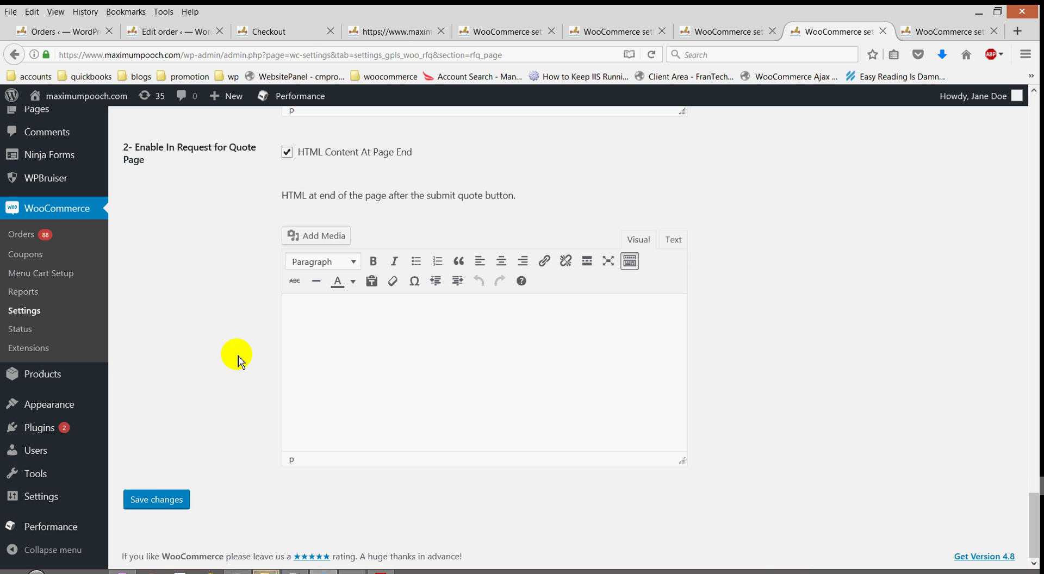
{"action": "left_click", "coordinate": [396, 339]}
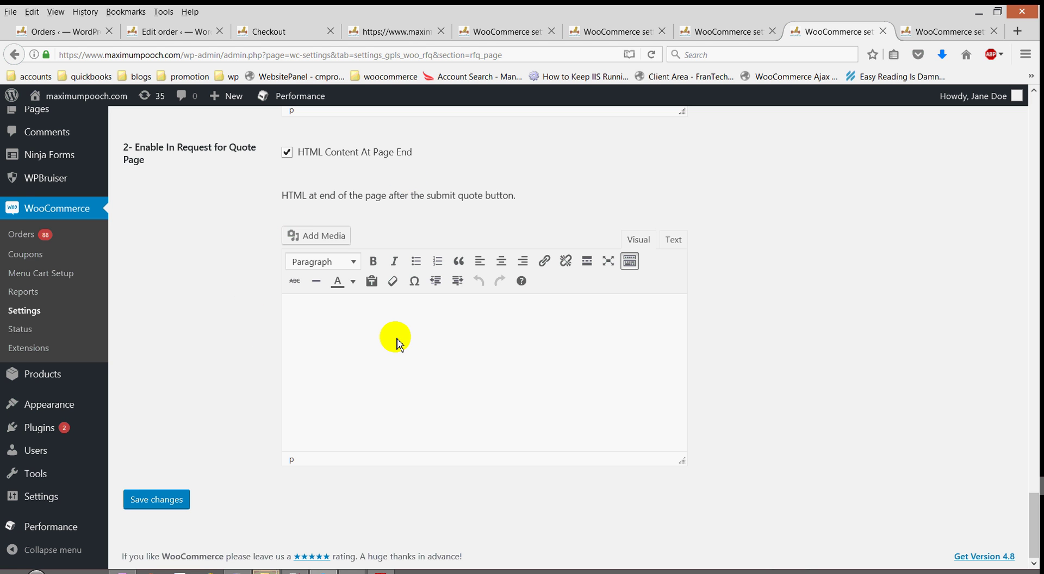
{"action": "scroll", "coordinate": [238, 325], "scroll_direction": "up", "scroll_amount": 5}
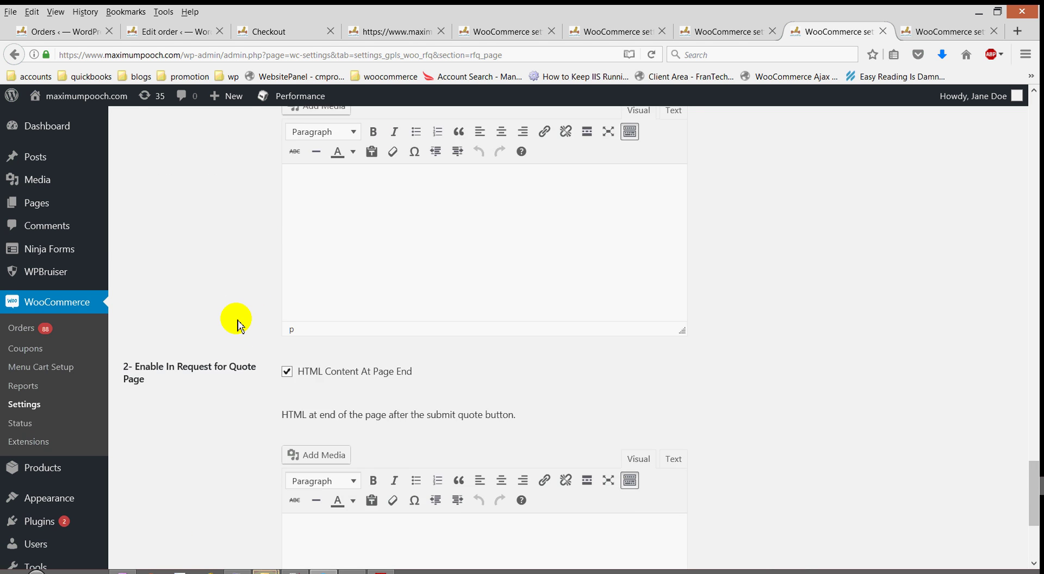
{"action": "scroll", "coordinate": [238, 325], "scroll_direction": "up", "scroll_amount": 15}
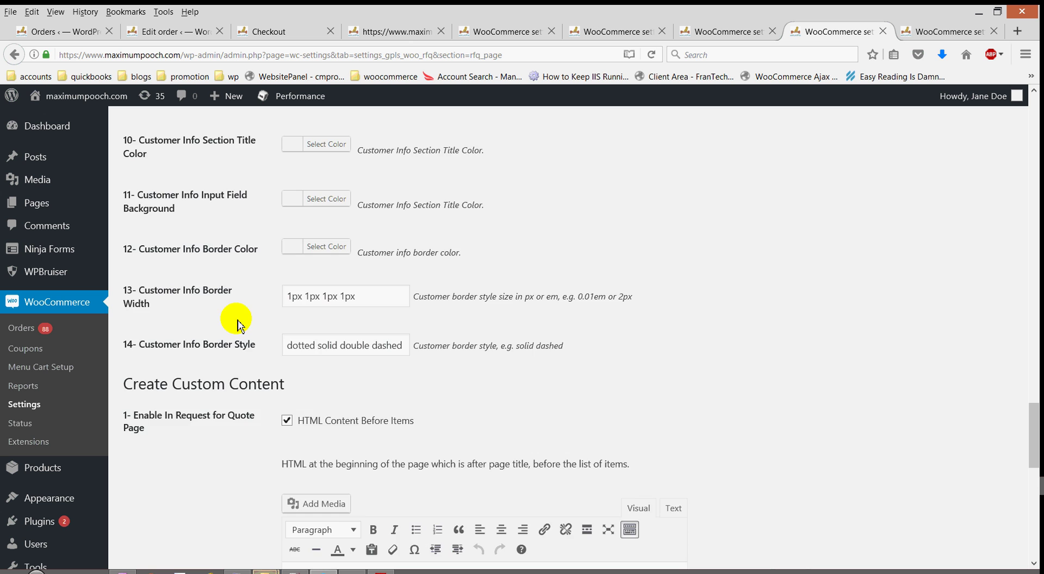
{"action": "scroll", "coordinate": [238, 323], "scroll_direction": "up", "scroll_amount": 4}
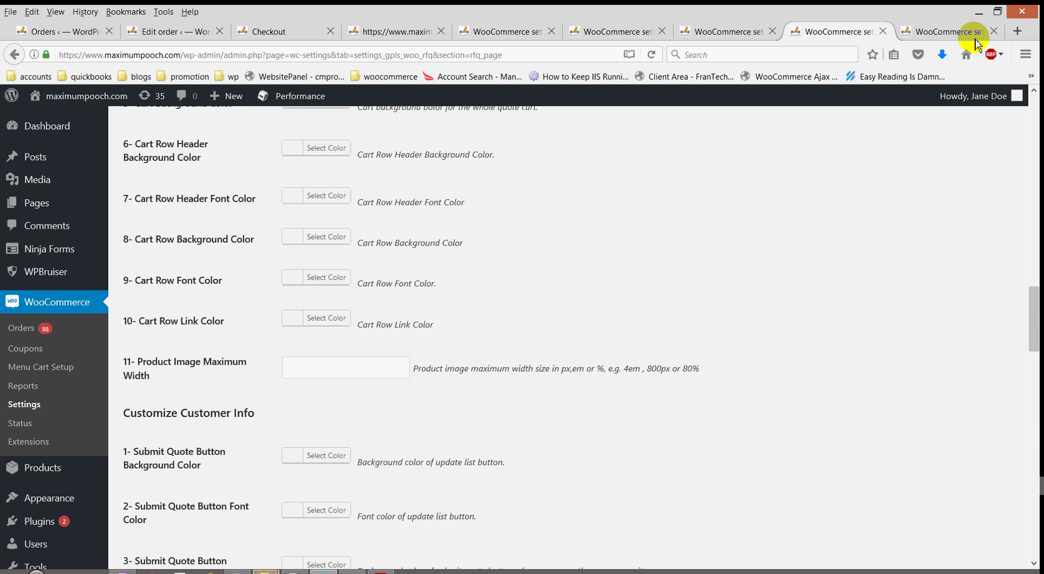
Step: Review the Quote Button settings and highlight the gpls-woo-rfq-quote-button shortcode in the Add to Quote Shortcode section
{"action": "left_click", "coordinate": [946, 31]}
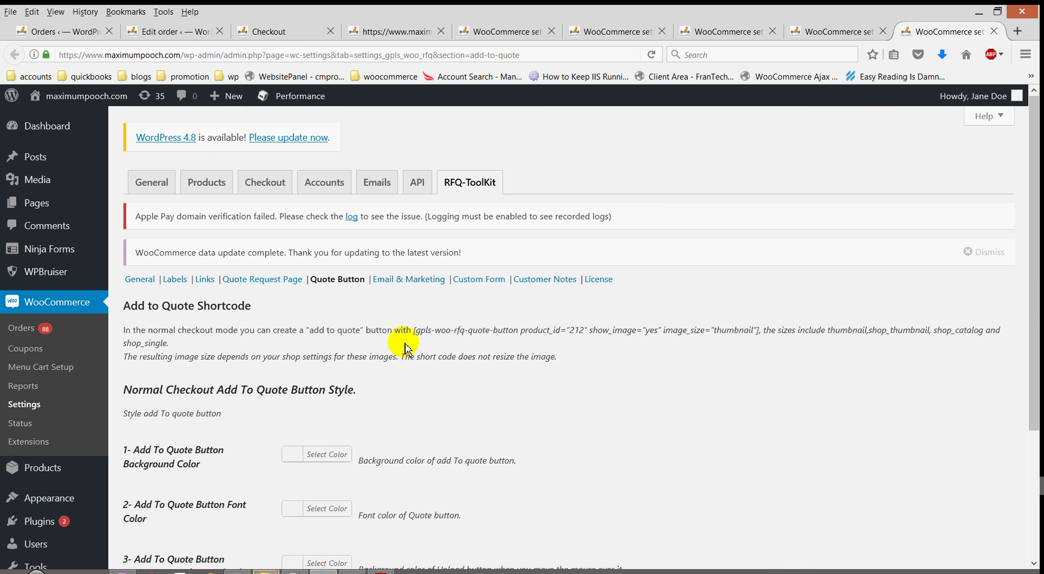
{"action": "scroll", "coordinate": [560, 361], "scroll_direction": "down", "scroll_amount": 1}
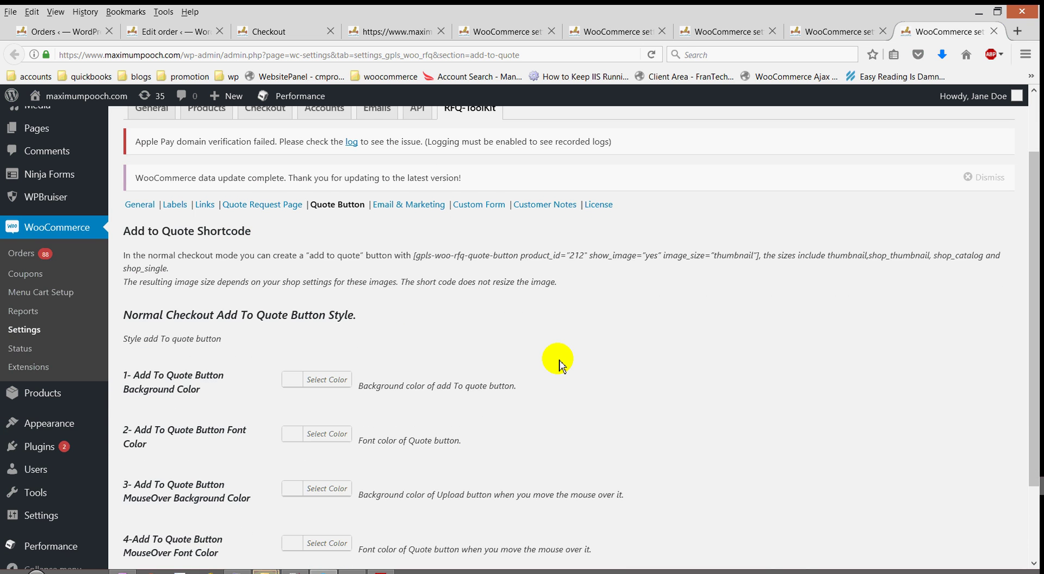
{"action": "scroll", "coordinate": [560, 361], "scroll_direction": "down", "scroll_amount": 1}
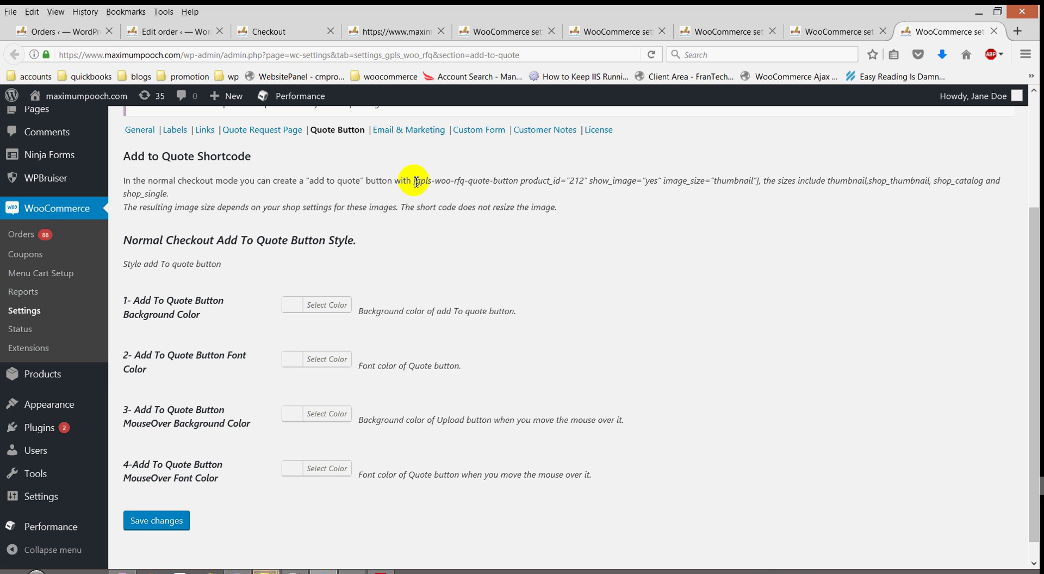
{"action": "left_click_drag", "start_coordinate": [414, 180], "coordinate": [760, 180]}
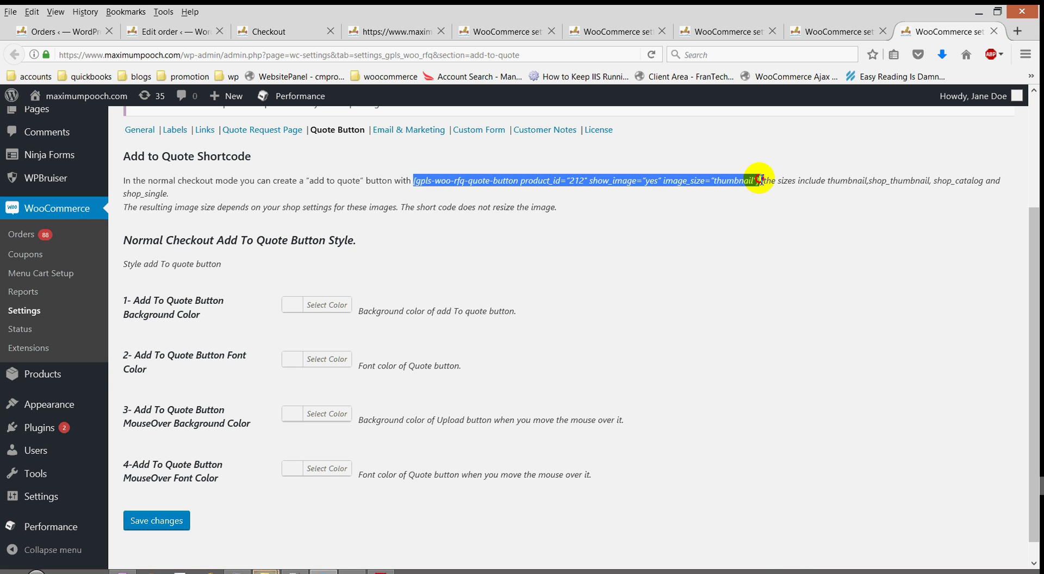